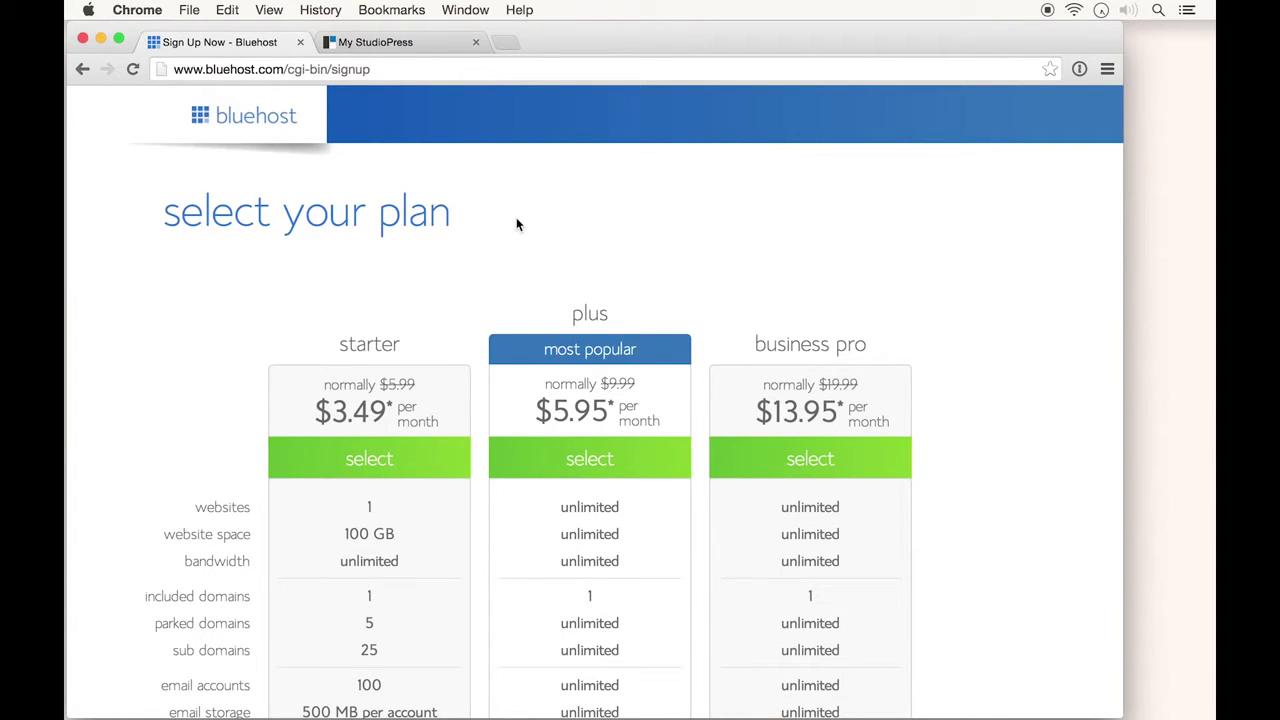
Pick the starter plan and continue sign-up with the existing domain minimalistbaker.com
{"action": "scroll", "coordinate": [517, 224], "scroll_direction": "down", "scroll_amount": 5}
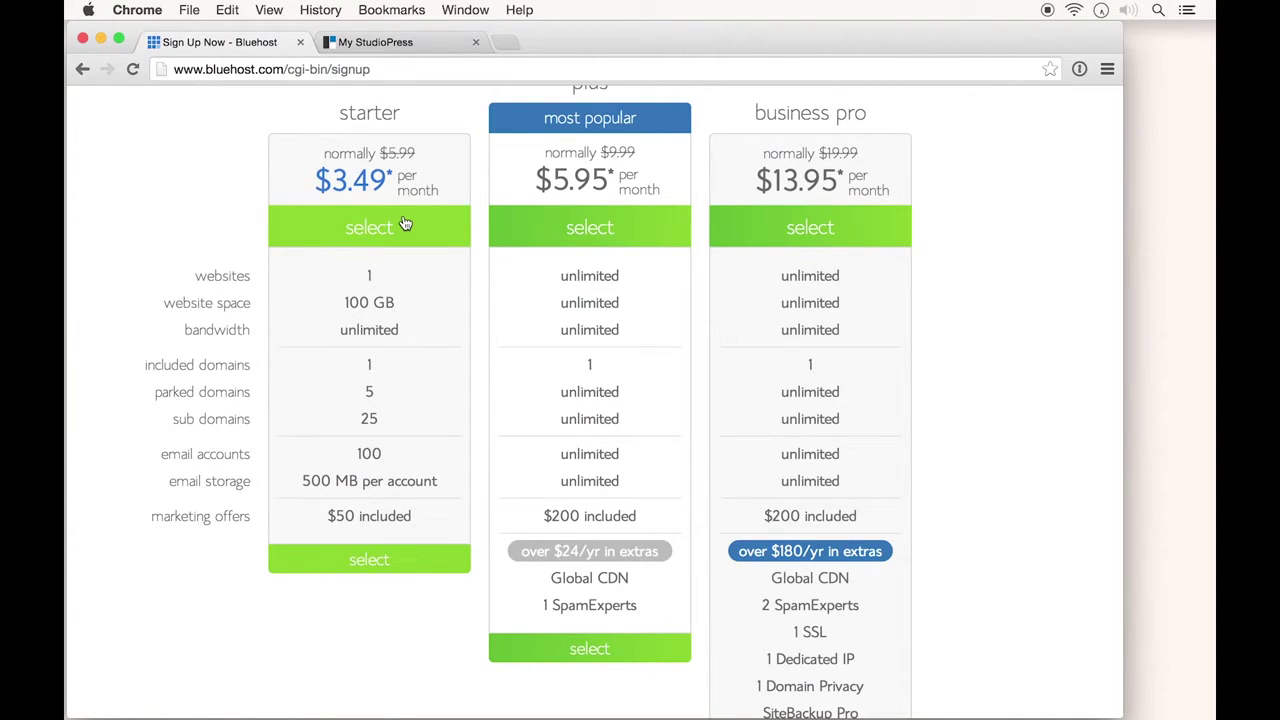
{"action": "left_click", "coordinate": [405, 224]}
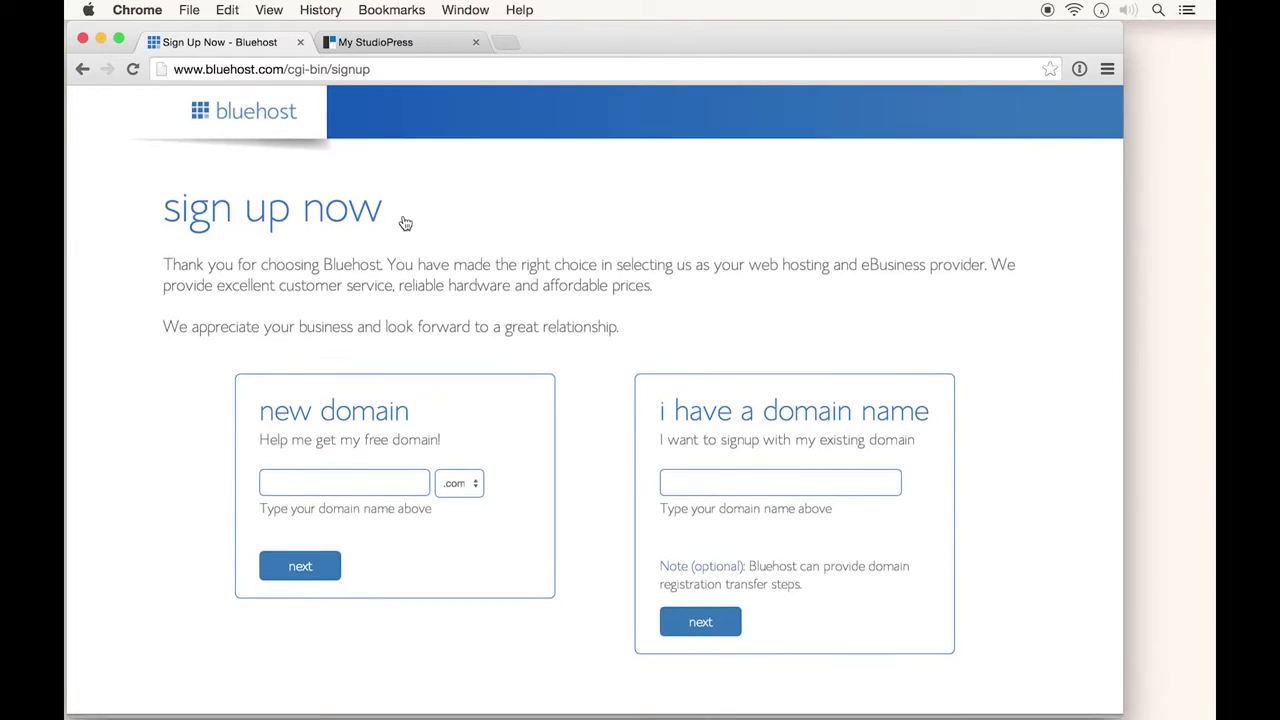
{"action": "left_click", "coordinate": [724, 477]}
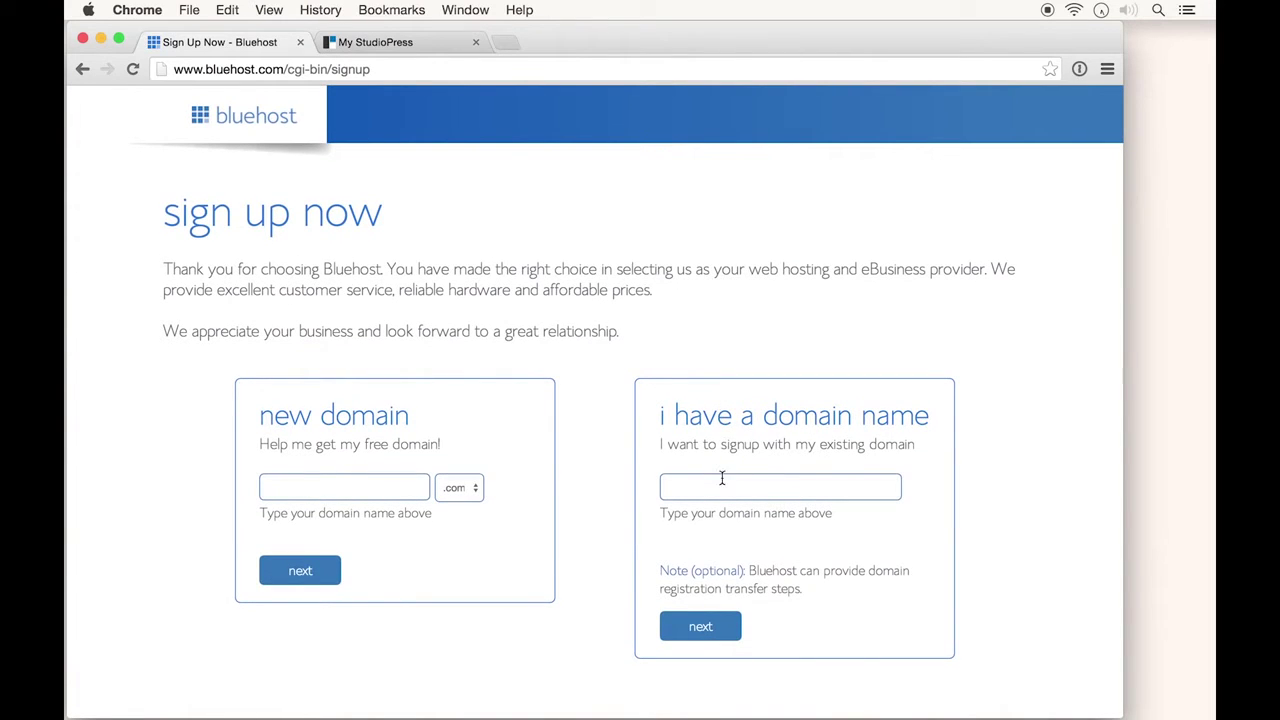
{"action": "type", "text": "minimalistbaker.com"}
{"action": "left_click", "coordinate": [394, 476]}
{"action": "left_click", "coordinate": [701, 628]}
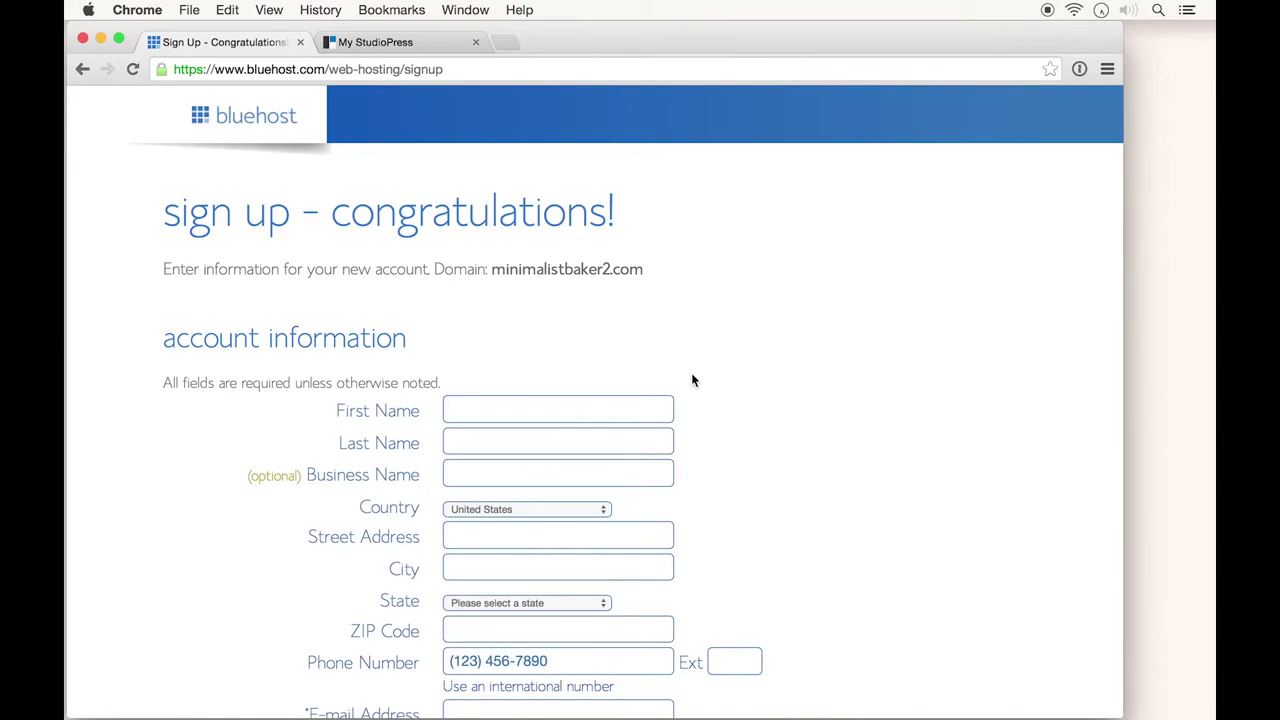
Set the account plan to Starter 12 Month and remove the Site Backup Pro and SiteLock add-ons
{"action": "scroll", "coordinate": [691, 380], "scroll_direction": "down", "scroll_amount": 10}
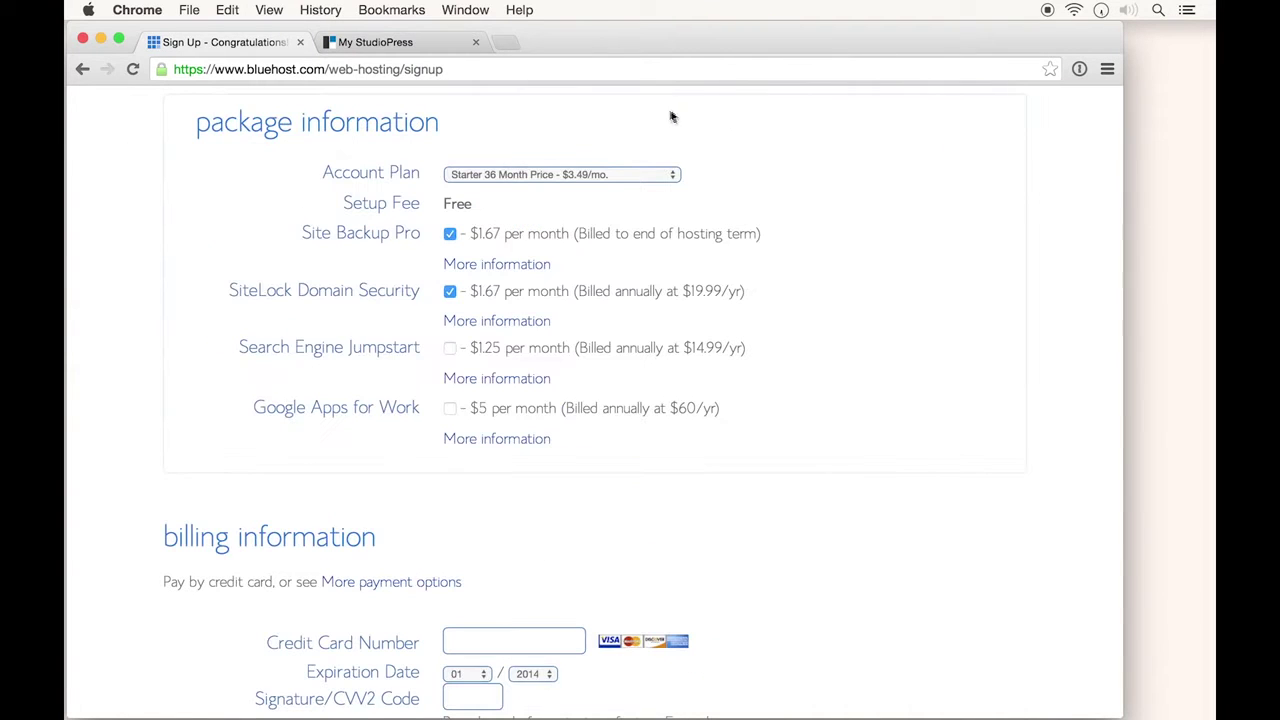
{"action": "left_click", "coordinate": [630, 172]}
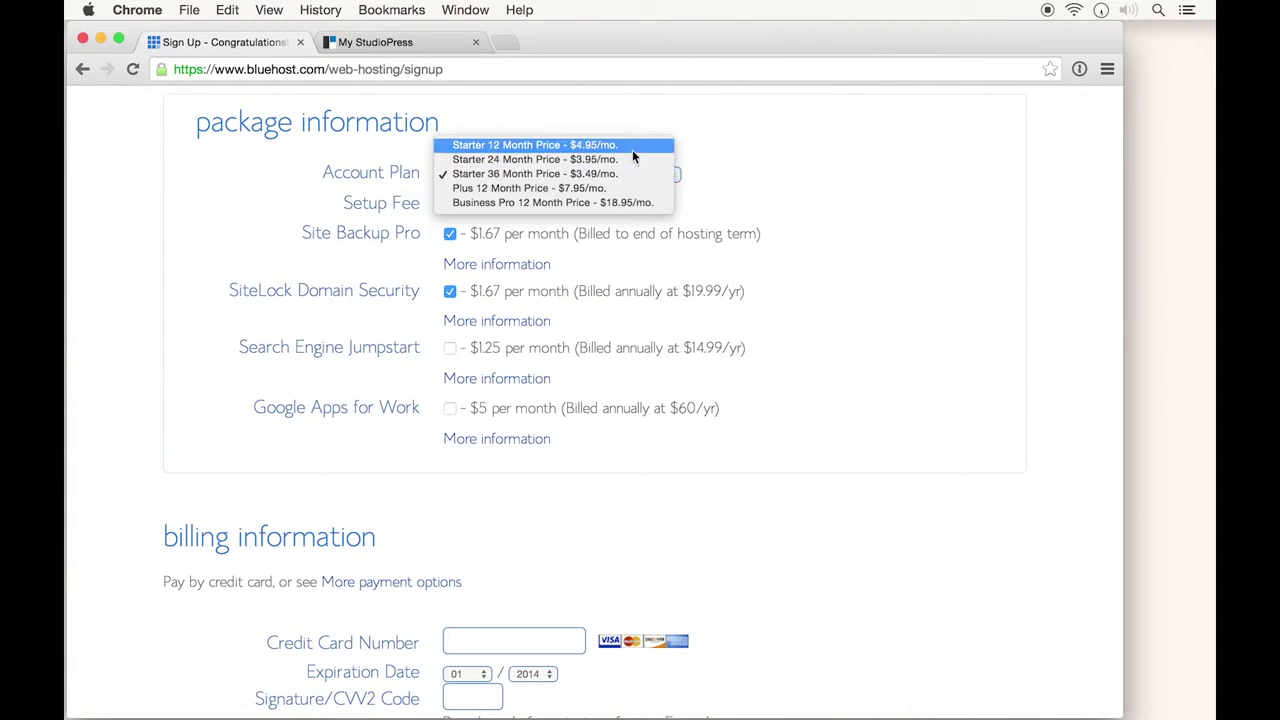
{"action": "left_click", "coordinate": [620, 146]}
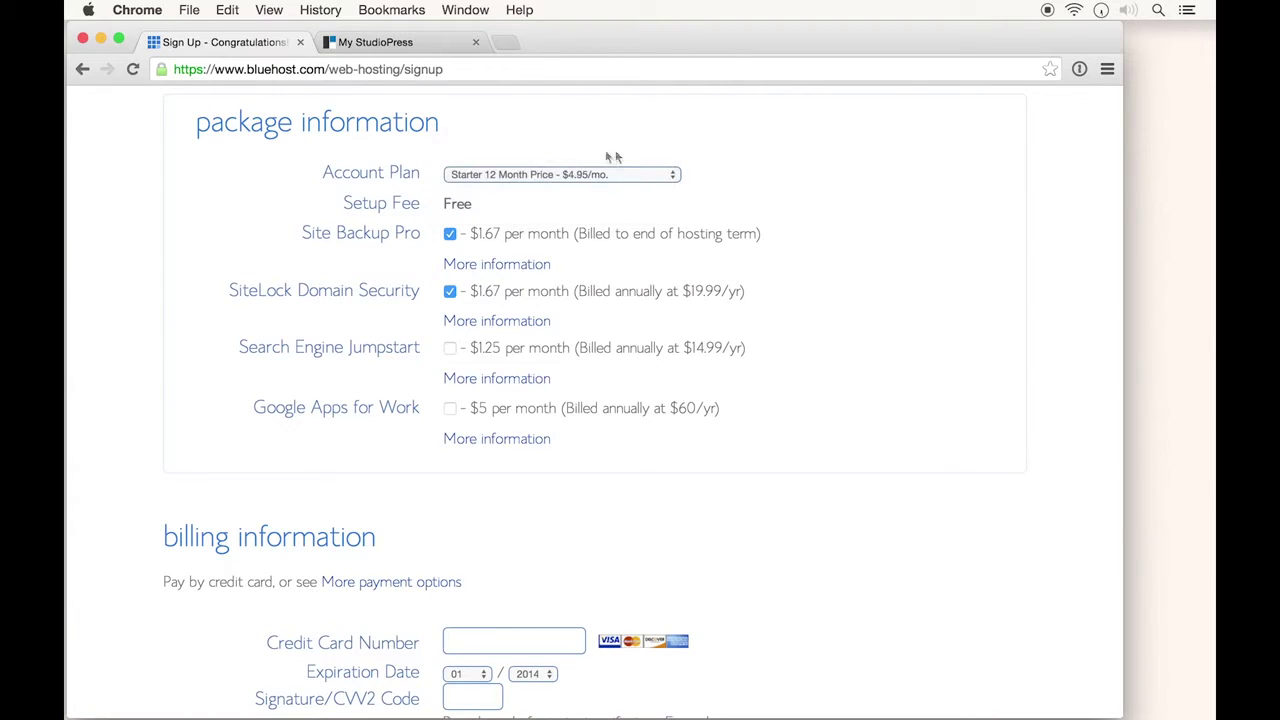
{"action": "left_click", "coordinate": [450, 233]}
{"action": "left_click", "coordinate": [450, 292]}
{"action": "scroll", "coordinate": [478, 362], "scroll_direction": "down", "scroll_amount": 5}
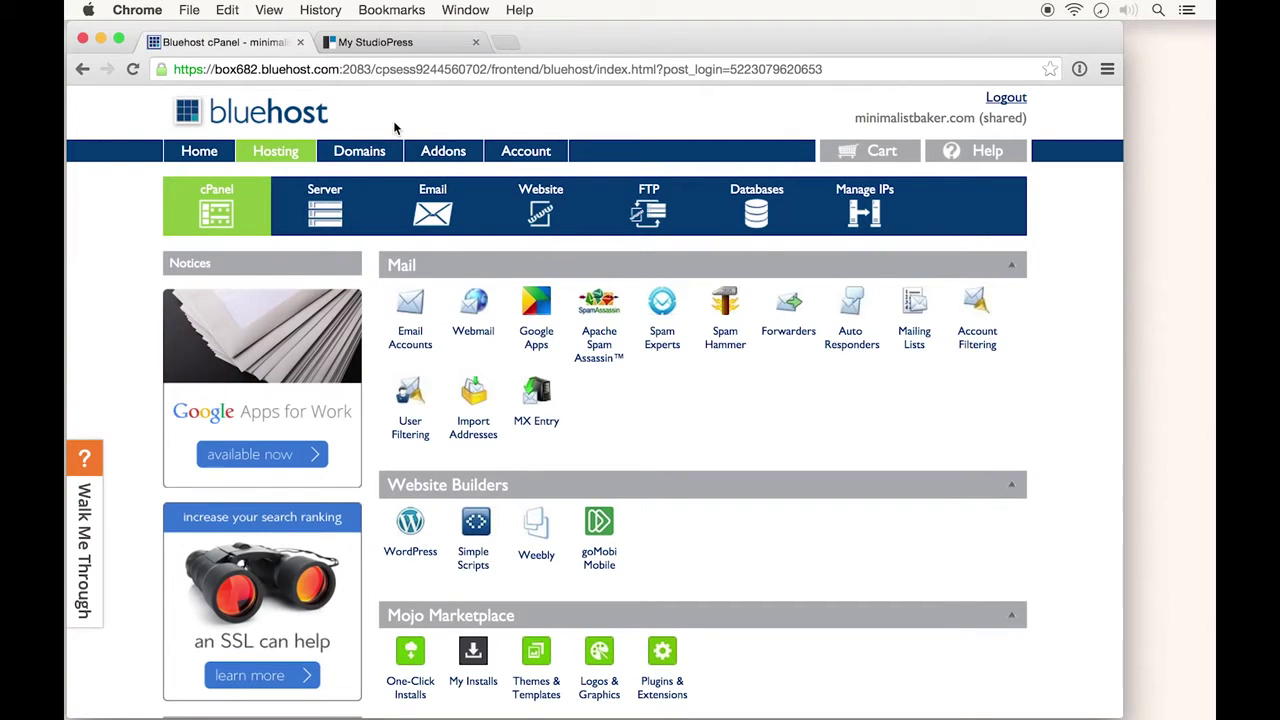
Start the free WordPress install on minimalistbaker.com with an empty directory, then accept the GPLv2 terms
{"action": "scroll", "coordinate": [413, 425], "scroll_direction": "down", "scroll_amount": 3}
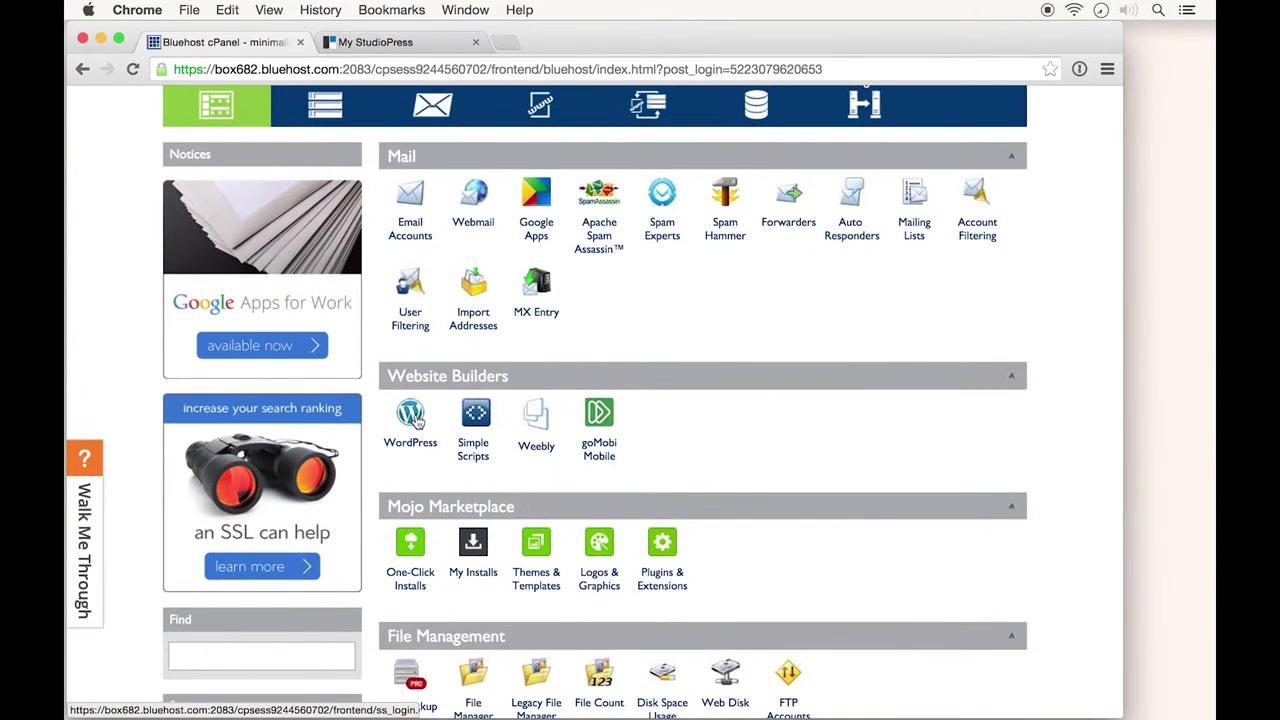
{"action": "left_click", "coordinate": [412, 418]}
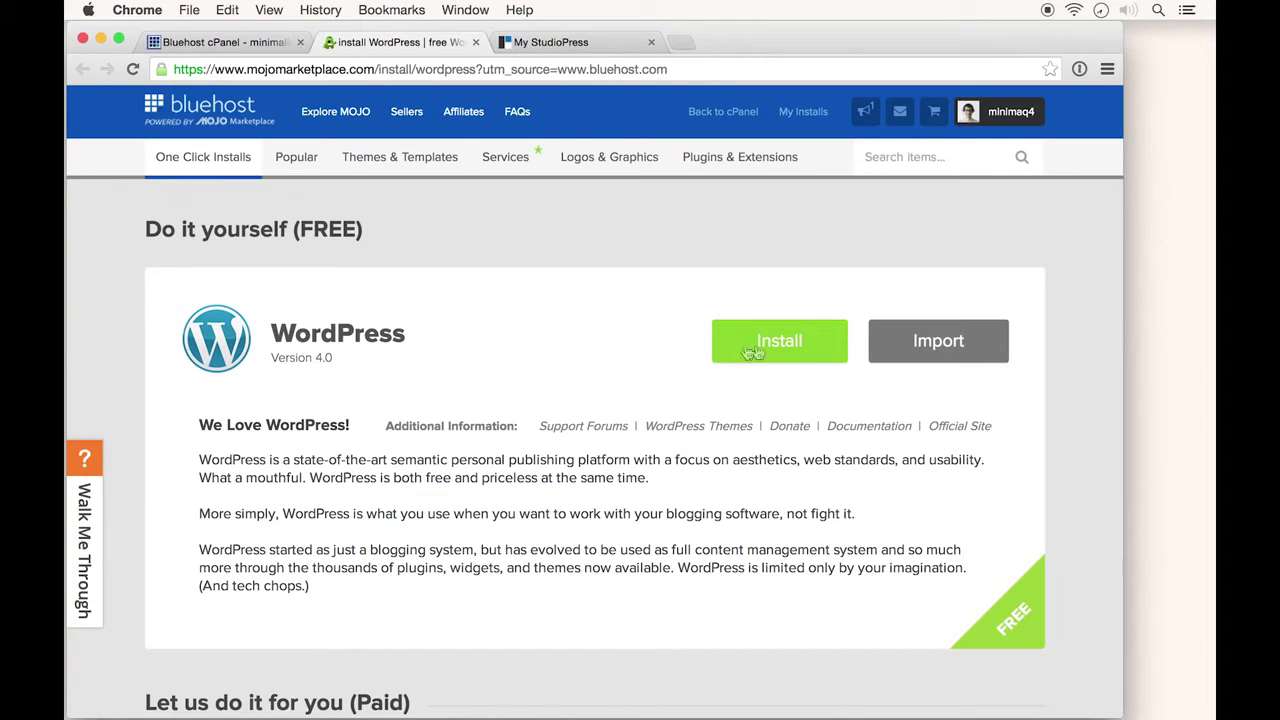
{"action": "left_click", "coordinate": [792, 345]}
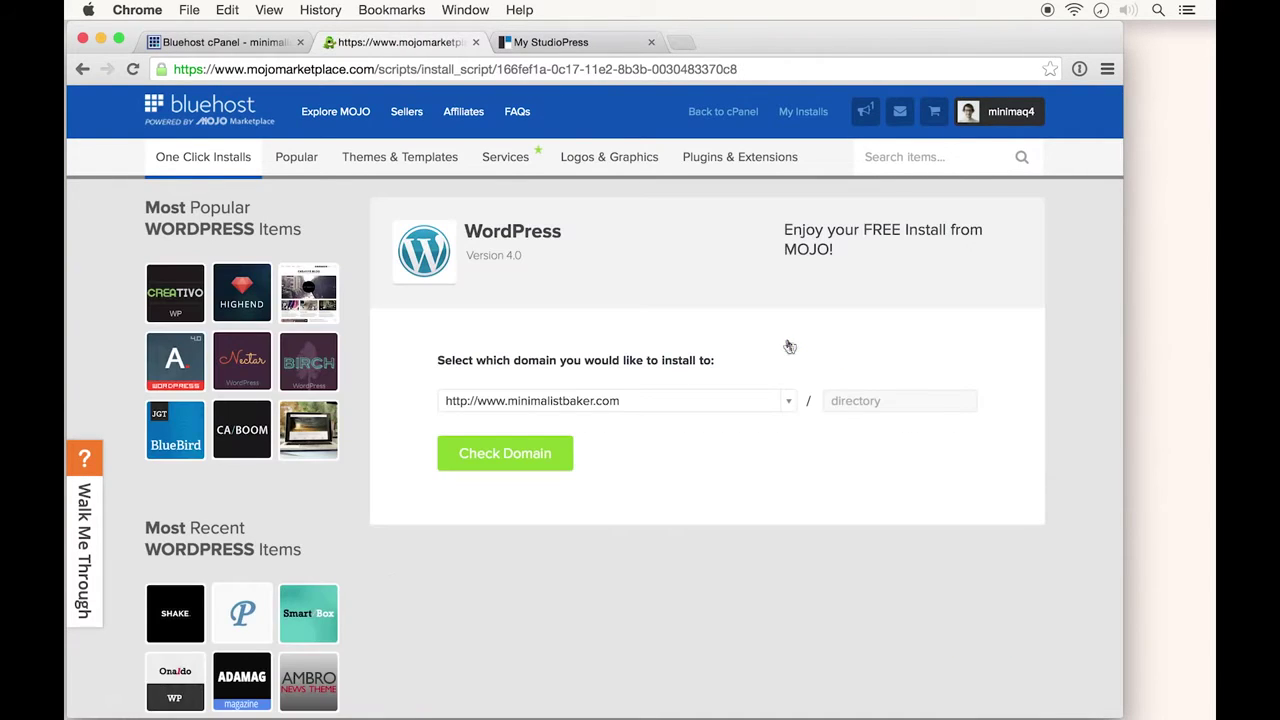
{"action": "left_click", "coordinate": [856, 402]}
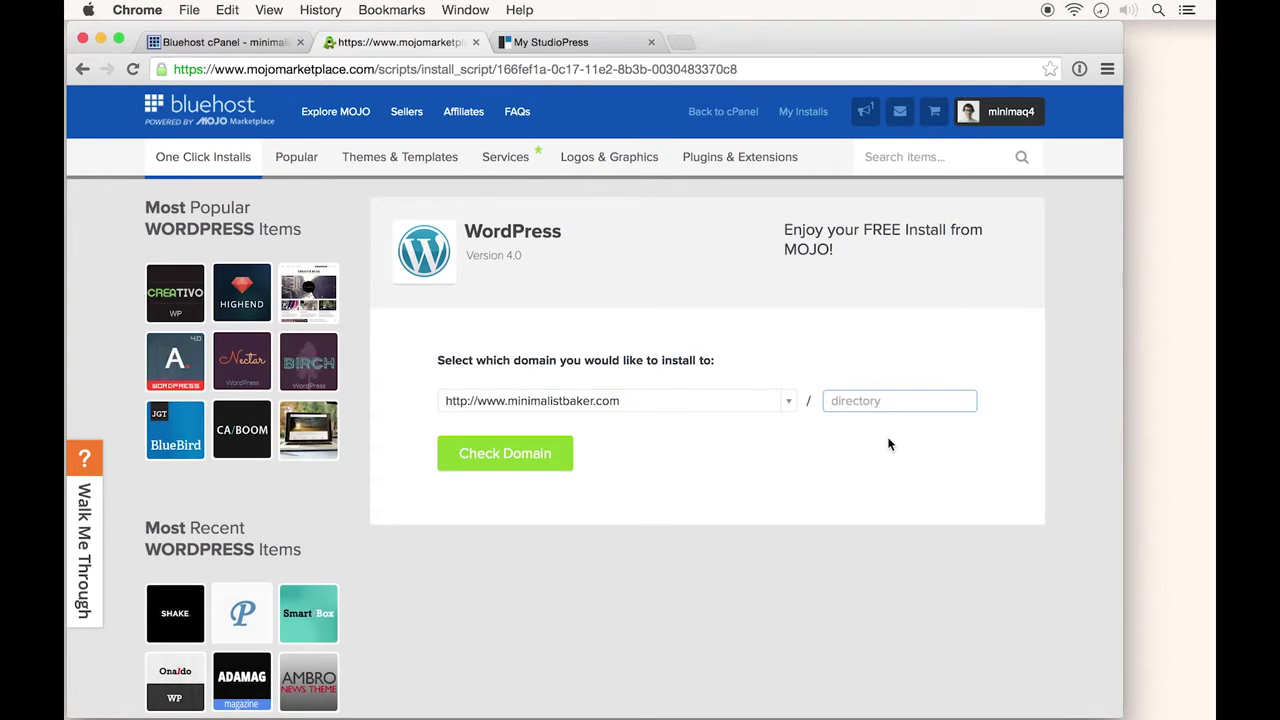
{"action": "type", "text": "blog"}
{"action": "key", "text": "BackSpace"}
{"action": "key", "text": "BackSpace"}
{"action": "key", "text": "BackSpace"}
{"action": "key", "text": "BackSpace"}
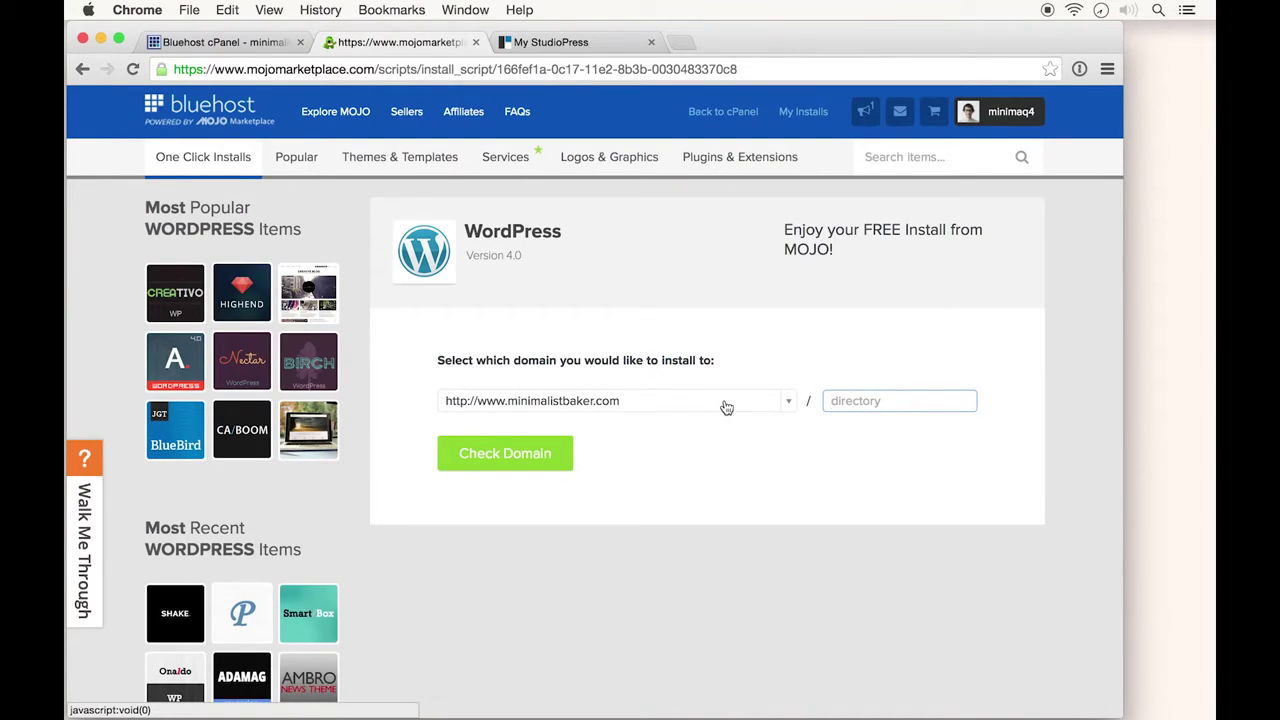
{"action": "left_click", "coordinate": [510, 456]}
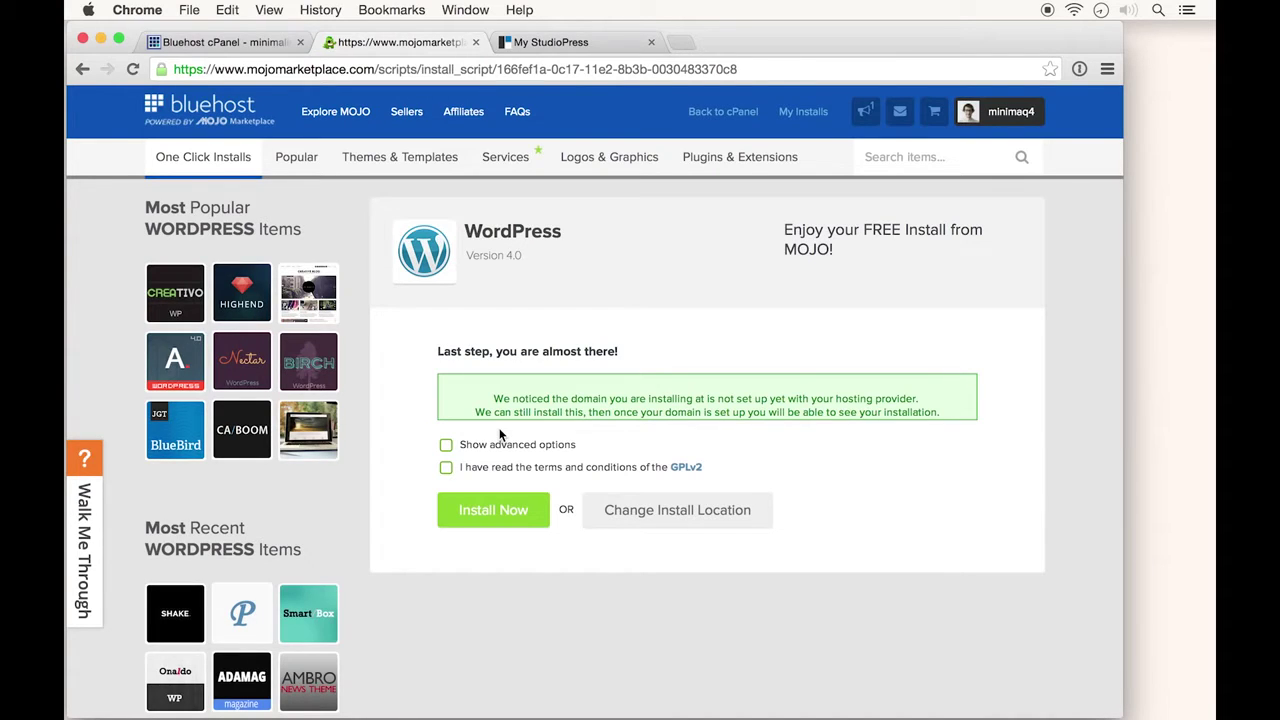
{"action": "left_click", "coordinate": [447, 467]}
Install WordPress and bring up the new site's credentials page, dismissing the covering overlays
{"action": "left_click", "coordinate": [497, 513]}
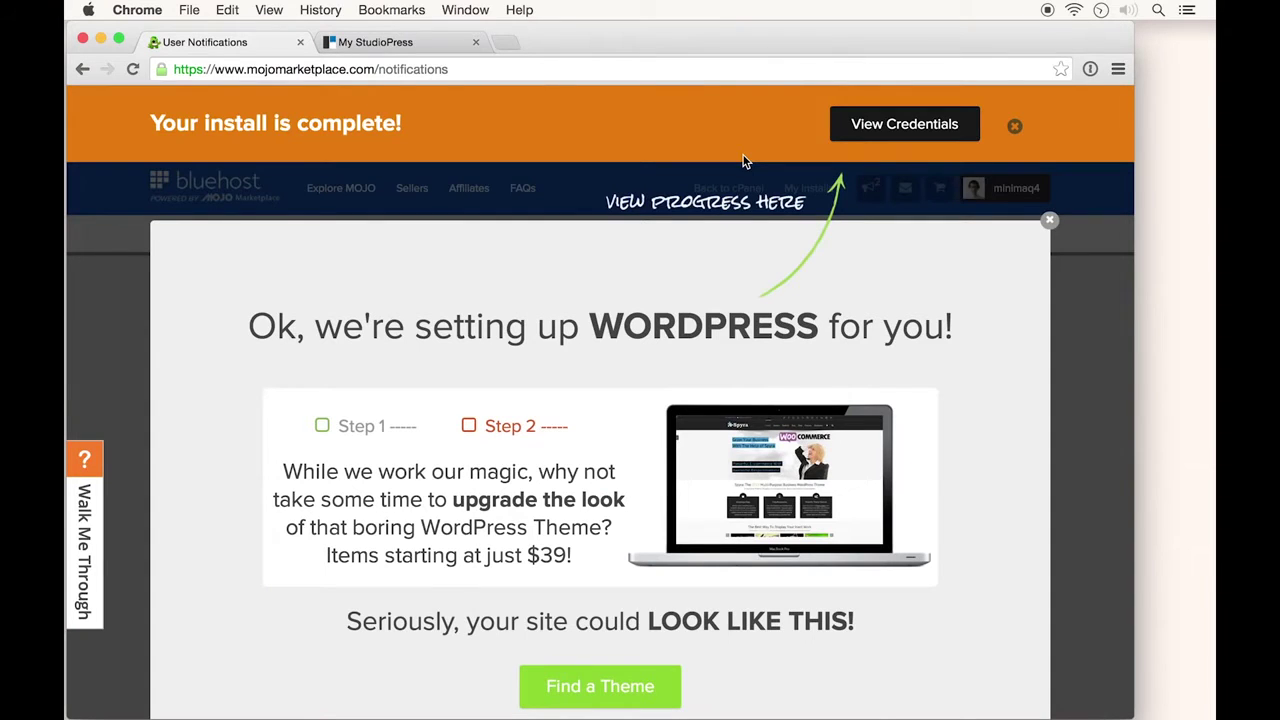
{"action": "left_click", "coordinate": [900, 126]}
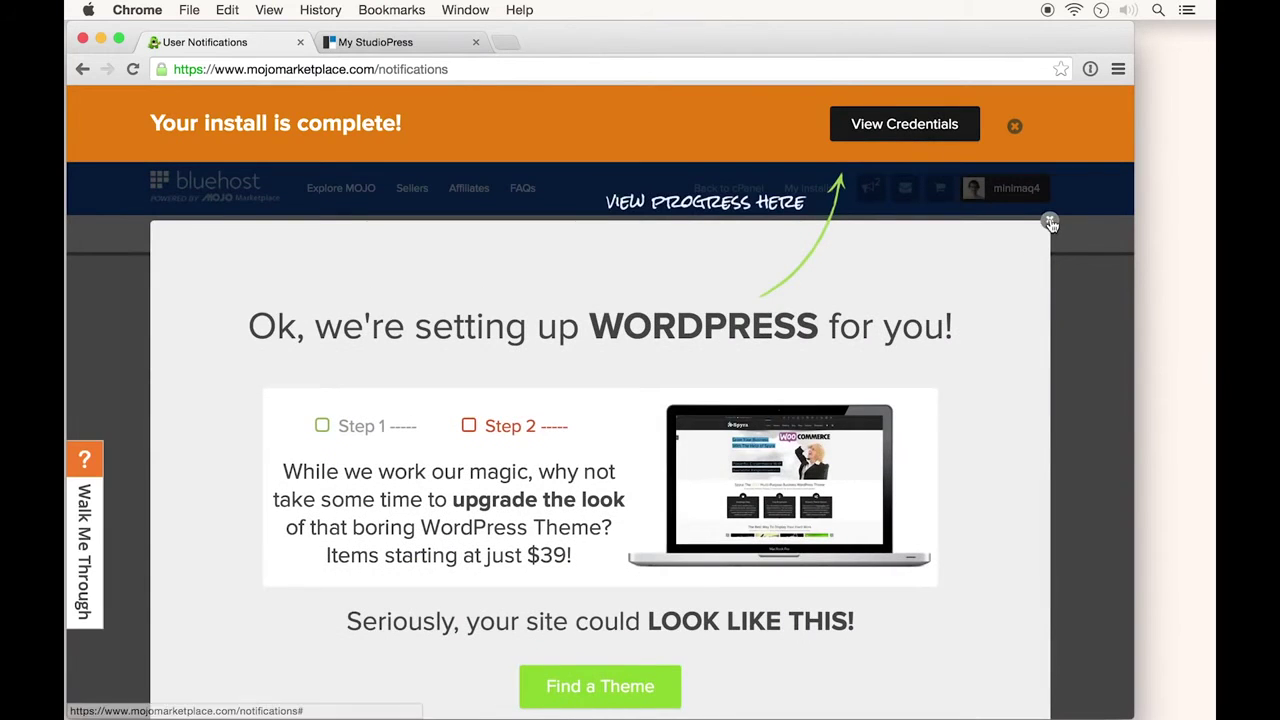
{"action": "left_click", "coordinate": [1024, 244]}
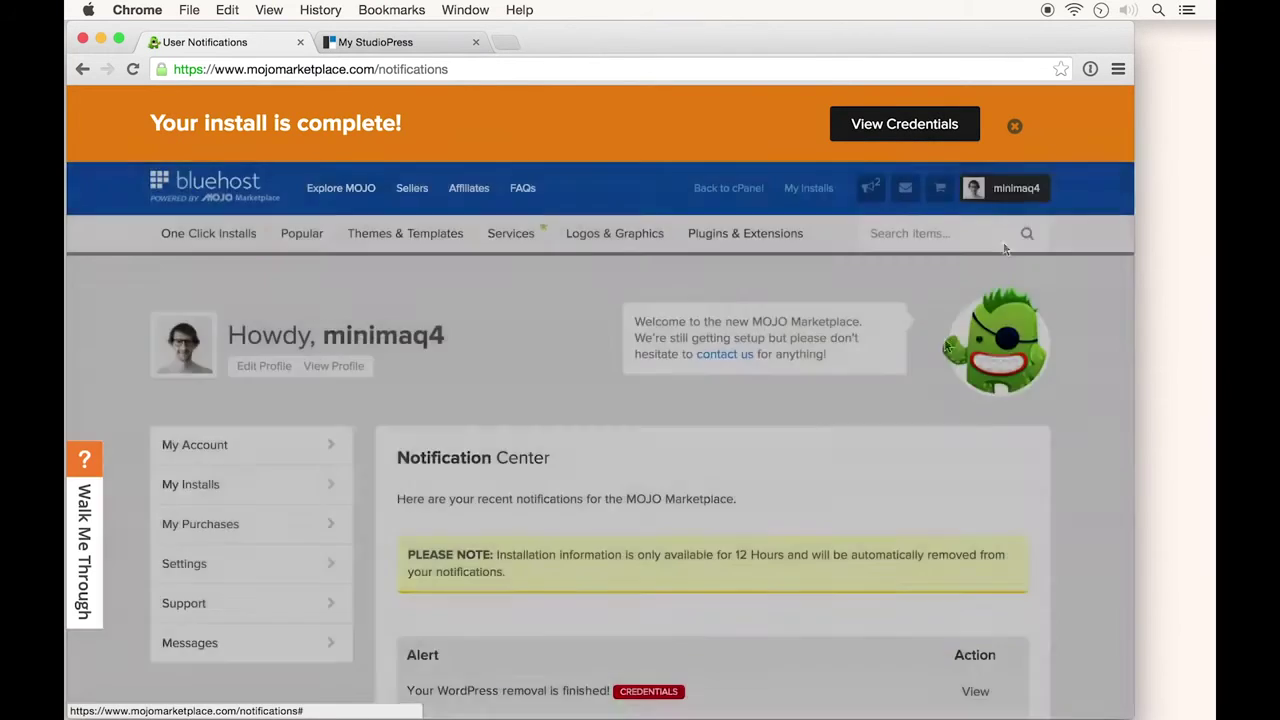
{"action": "scroll", "coordinate": [932, 375], "scroll_direction": "down", "scroll_amount": 3}
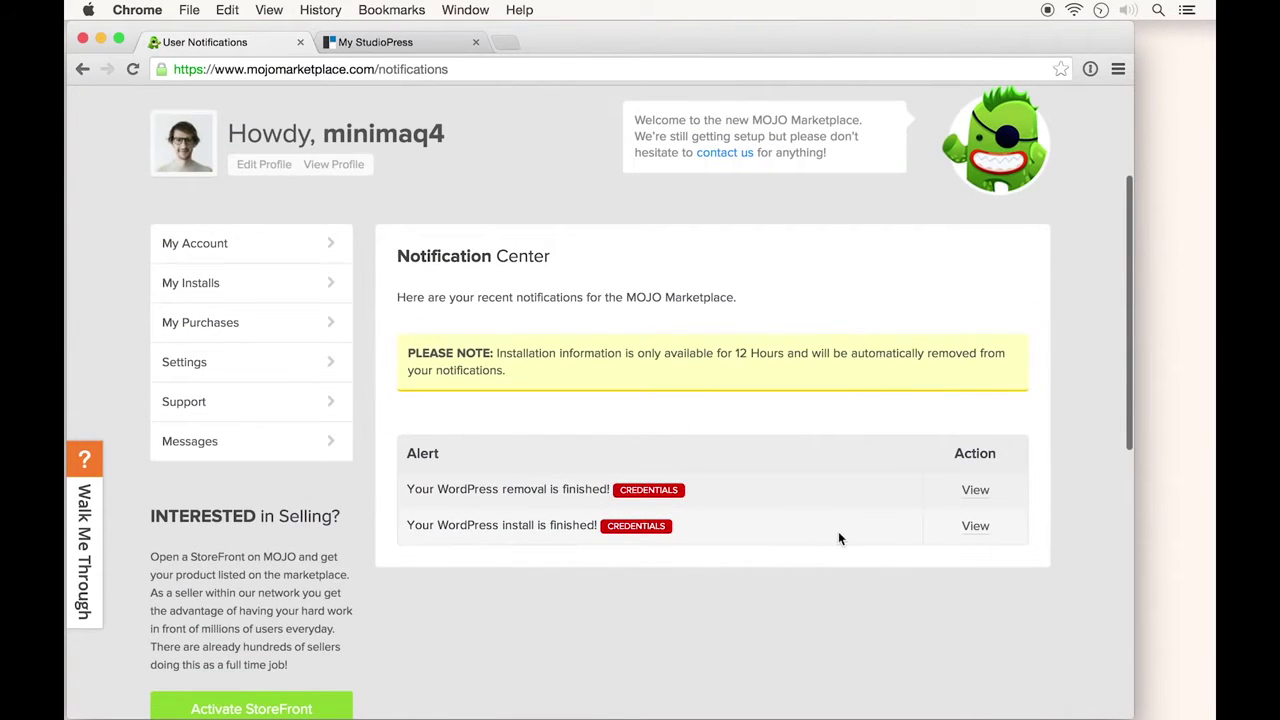
{"action": "left_click", "coordinate": [975, 528]}
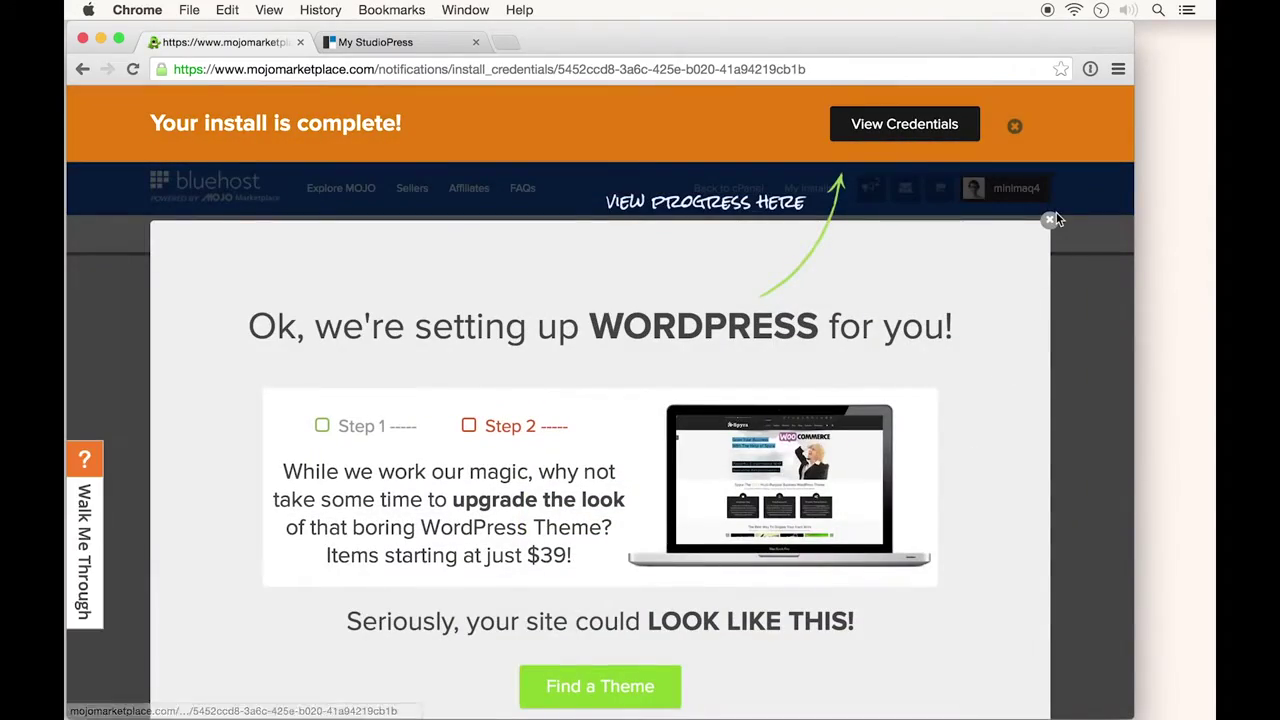
{"action": "left_click", "coordinate": [1049, 219]}
{"action": "scroll", "coordinate": [875, 365], "scroll_direction": "down", "scroll_amount": 5}
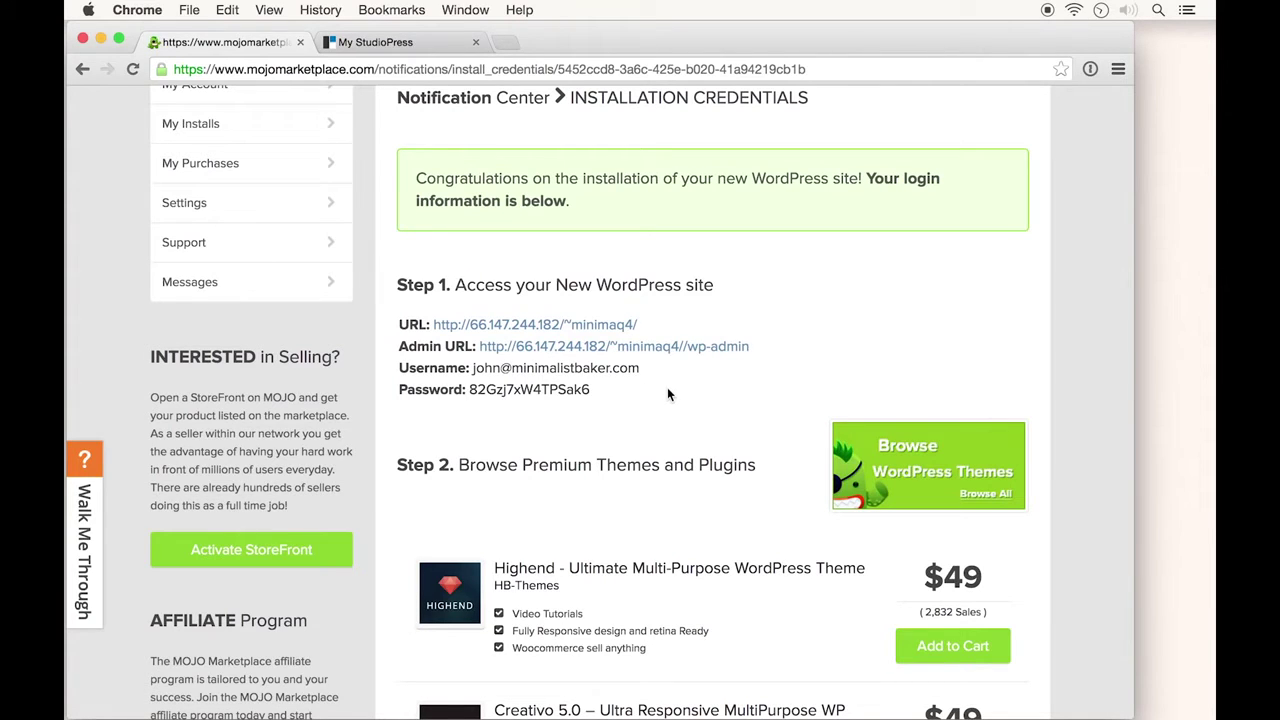
Copy the generated admin password from the installation credentials page
{"action": "left_click", "coordinate": [681, 347]}
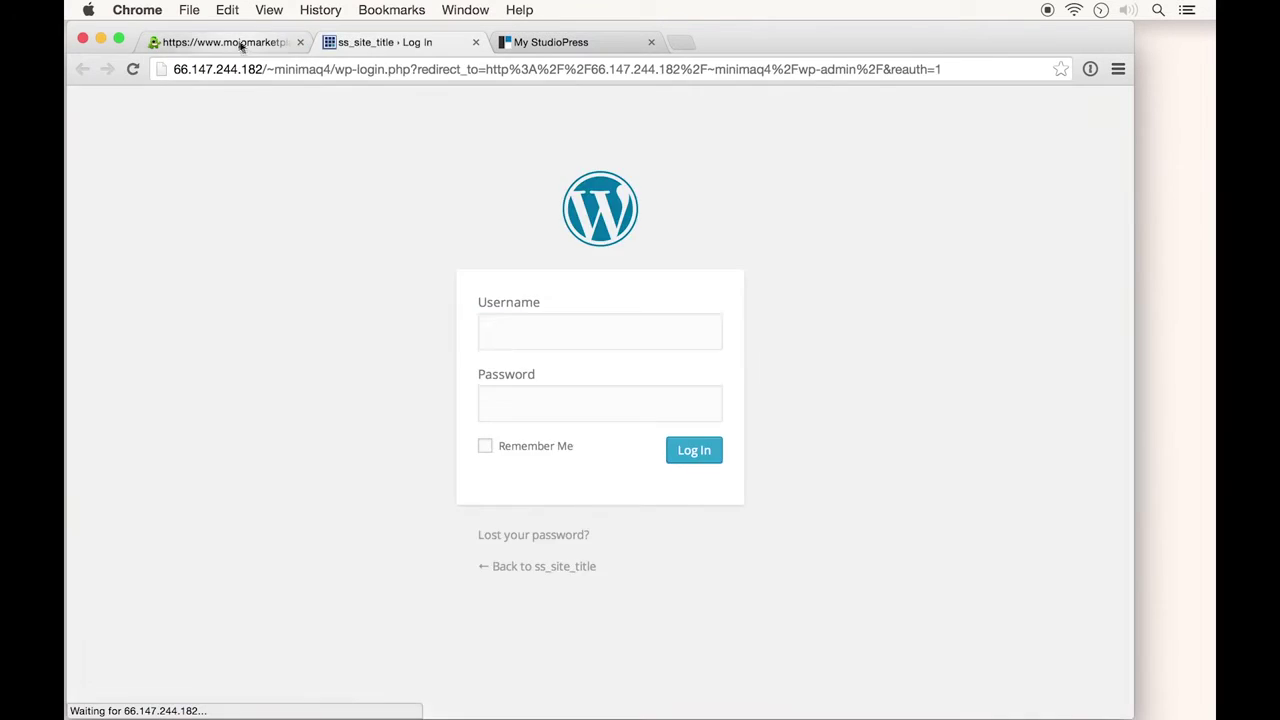
{"action": "left_click", "coordinate": [224, 42]}
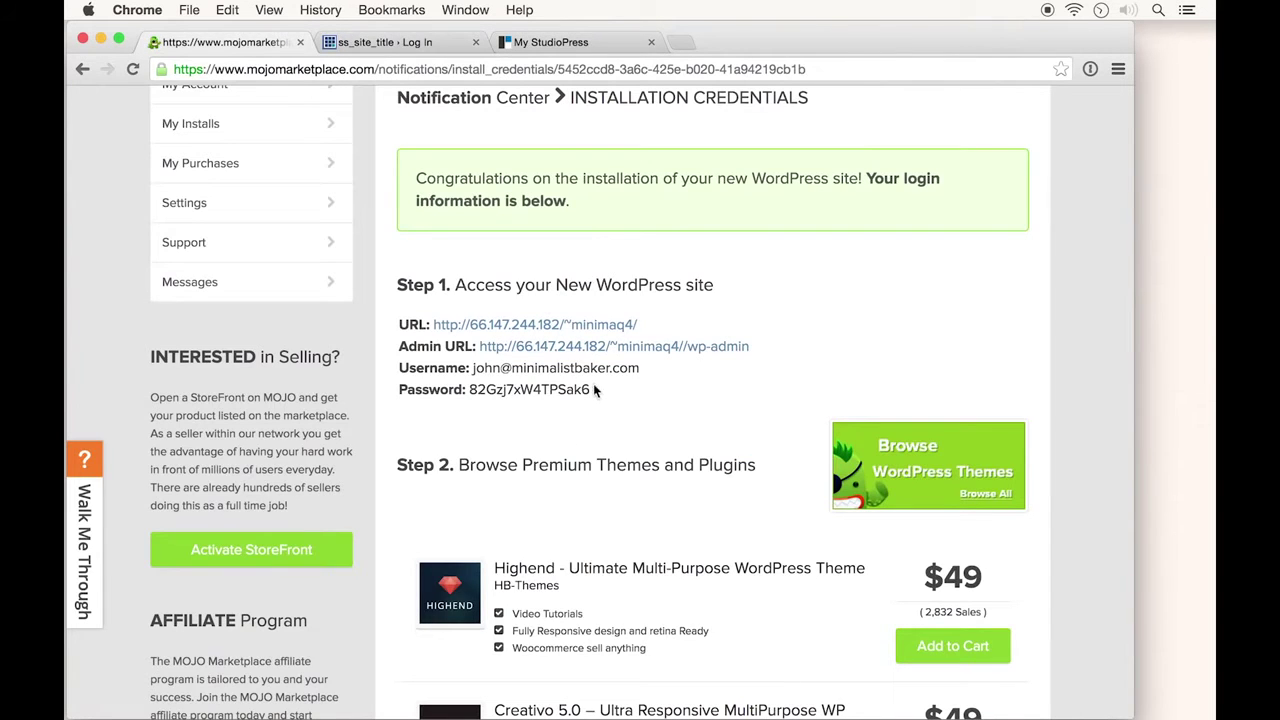
{"action": "left_click_drag", "start_coordinate": [594, 390], "coordinate": [472, 390]}
{"action": "right_click", "coordinate": [478, 391]}
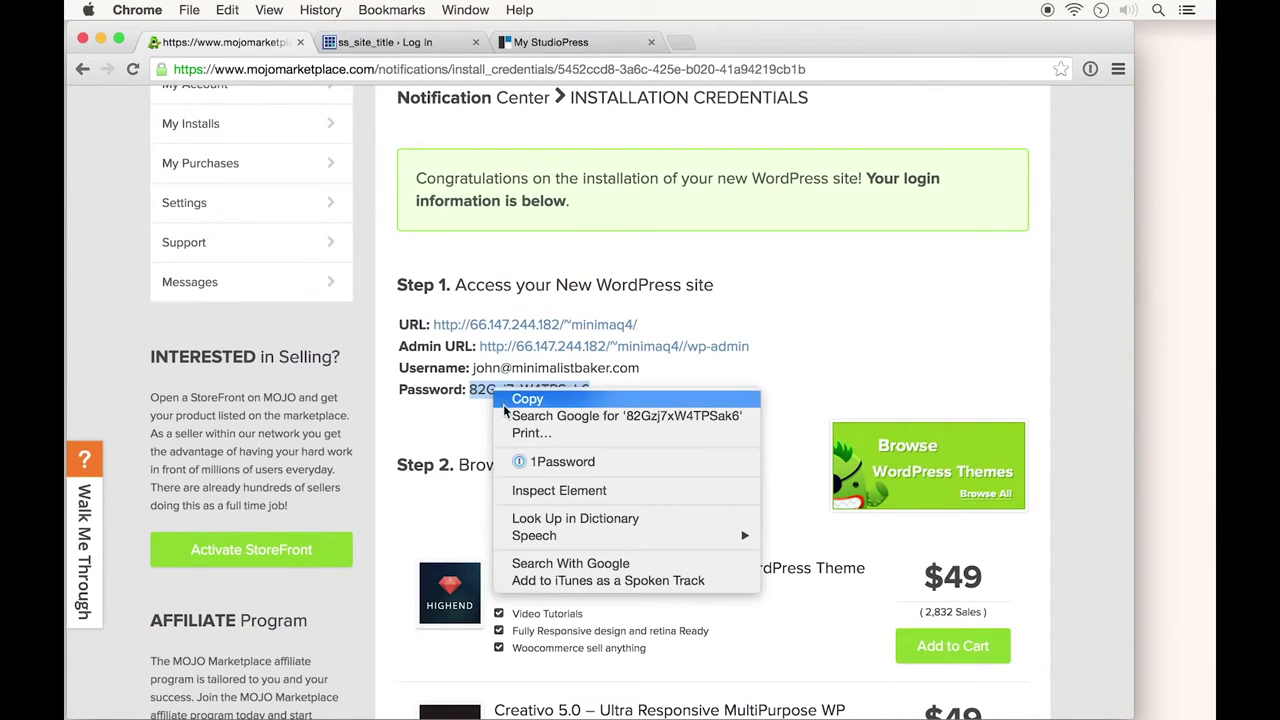
{"action": "left_click", "coordinate": [505, 404]}
Log in to the WordPress admin with the admin e-mail and pasted password, then view the site
{"action": "left_click", "coordinate": [357, 45]}
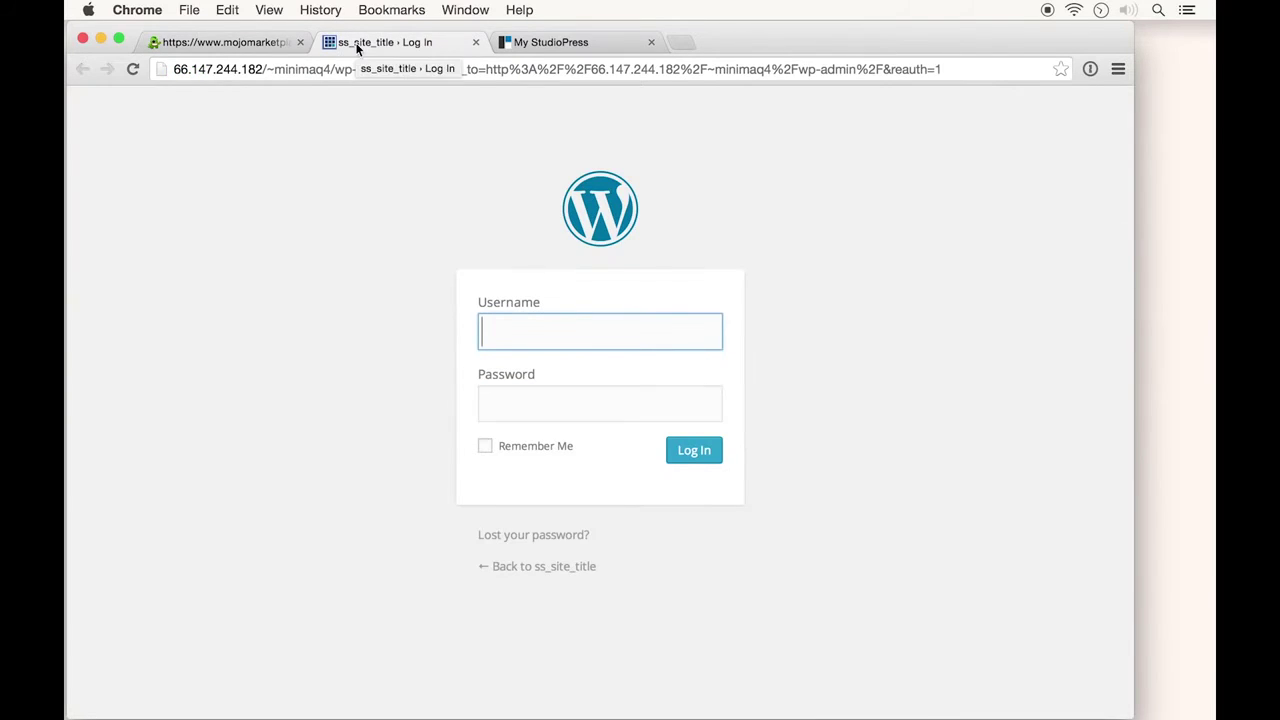
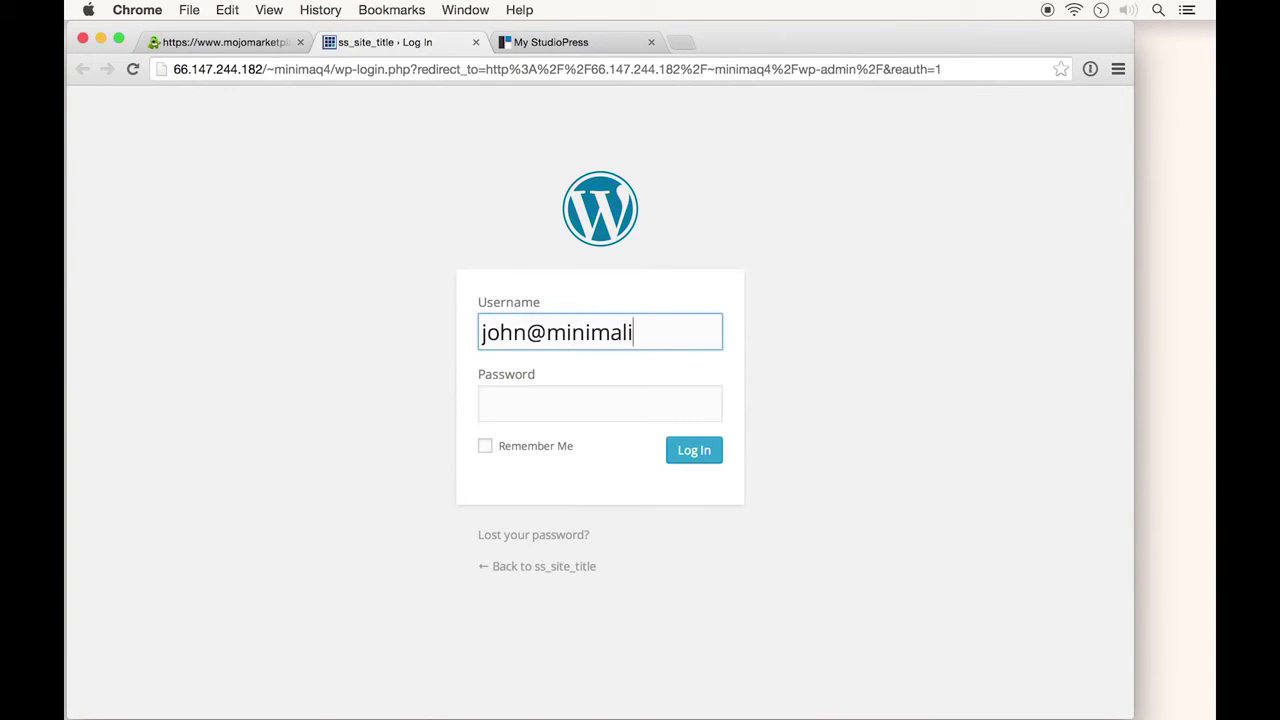
{"action": "key", "text": "Tab"}
{"action": "key", "text": "super+v"}
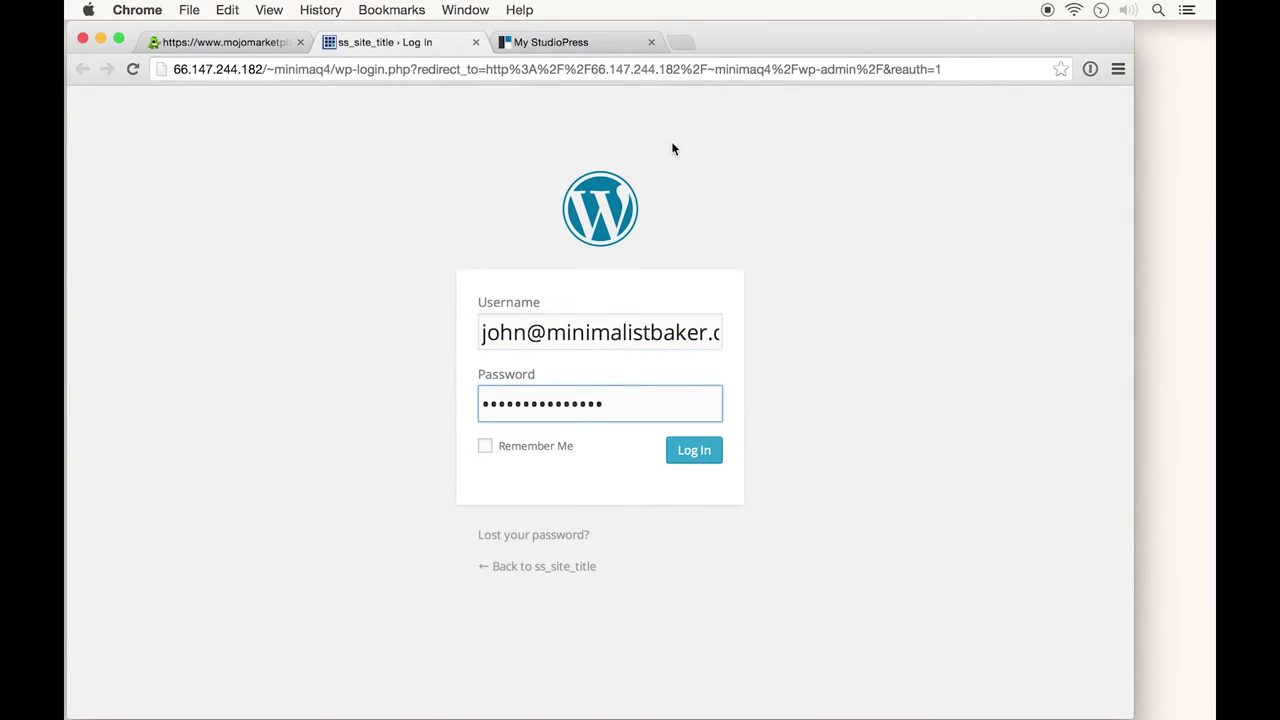
{"action": "left_click", "coordinate": [700, 452]}
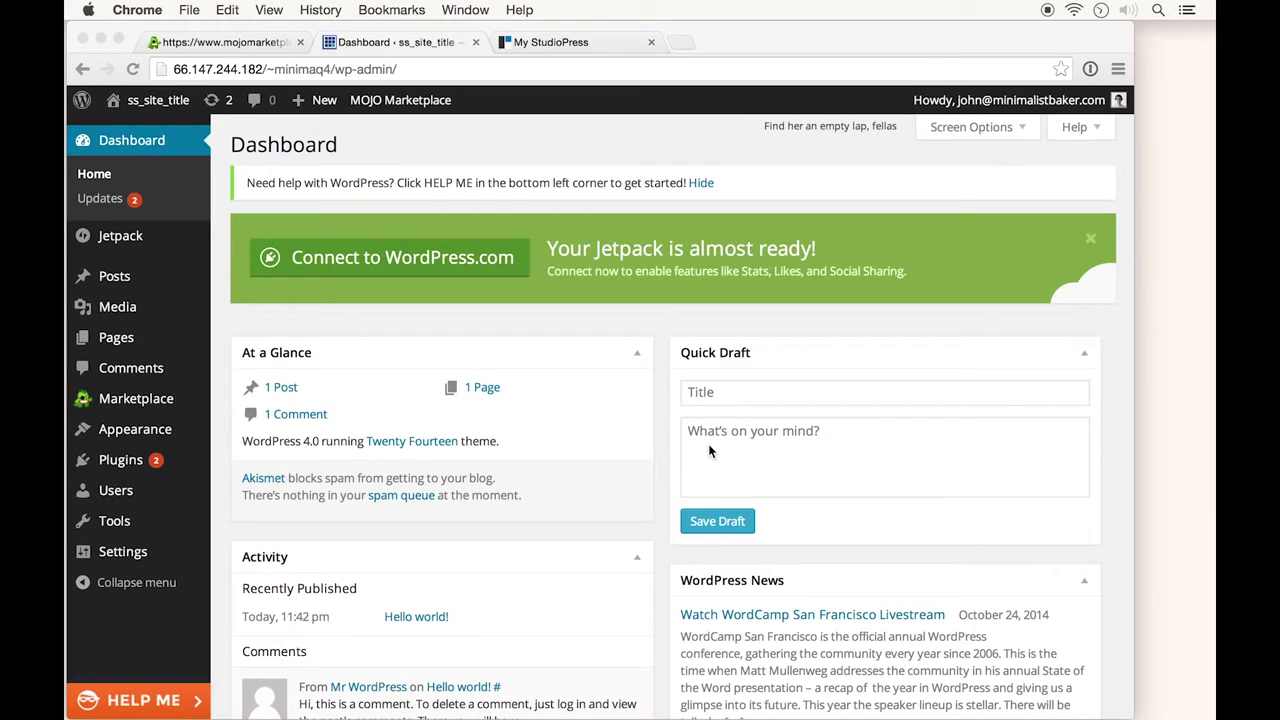
{"action": "left_click", "coordinate": [158, 101]}
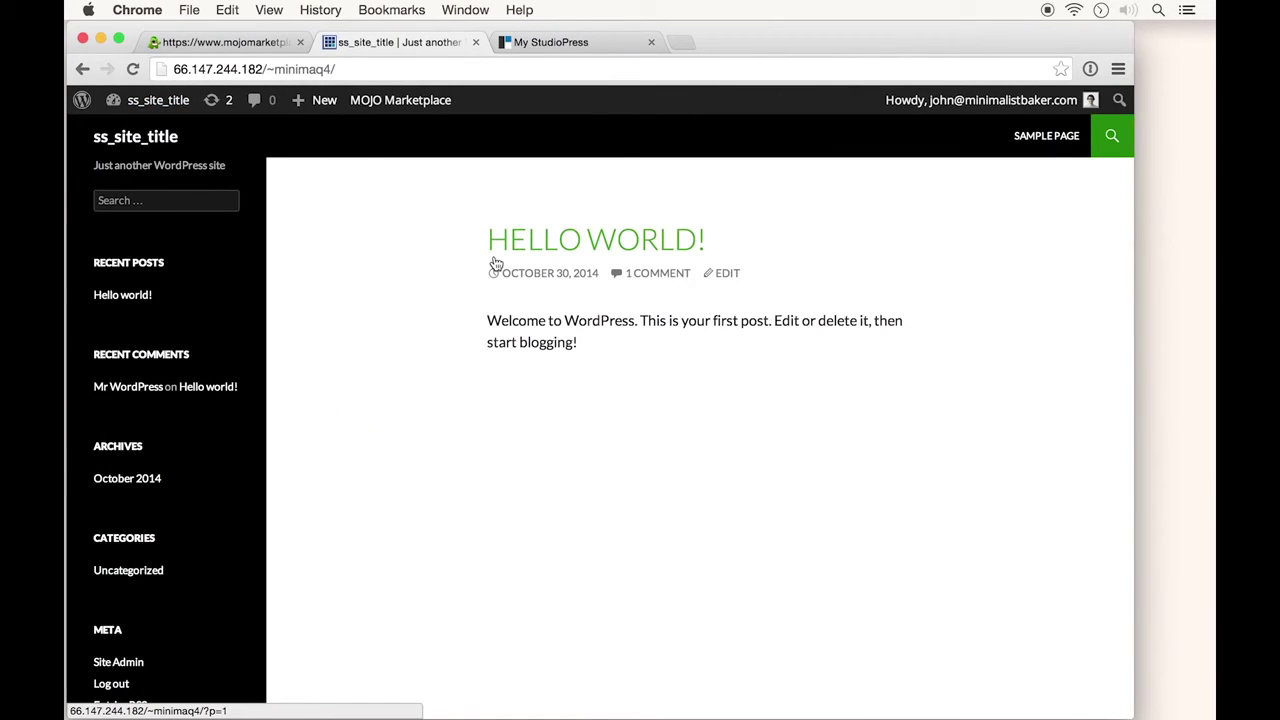
Close the marketplace tab so the My StudioPress welcome page is in view
{"action": "key", "text": "super+alt+Right"}
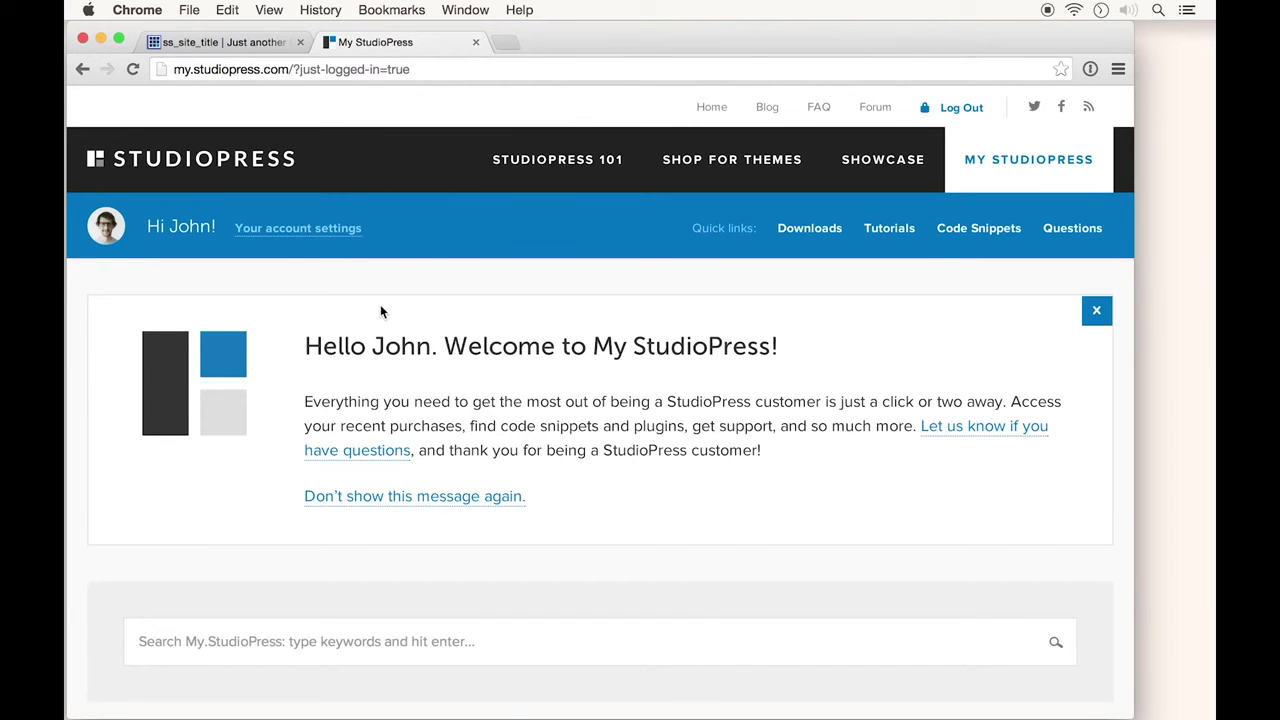
Save foodie-pro.zip and genesis.2.1.2.zip from My StudioPress downloads, then return to the site tab
{"action": "scroll", "coordinate": [382, 320], "scroll_direction": "down", "scroll_amount": 5}
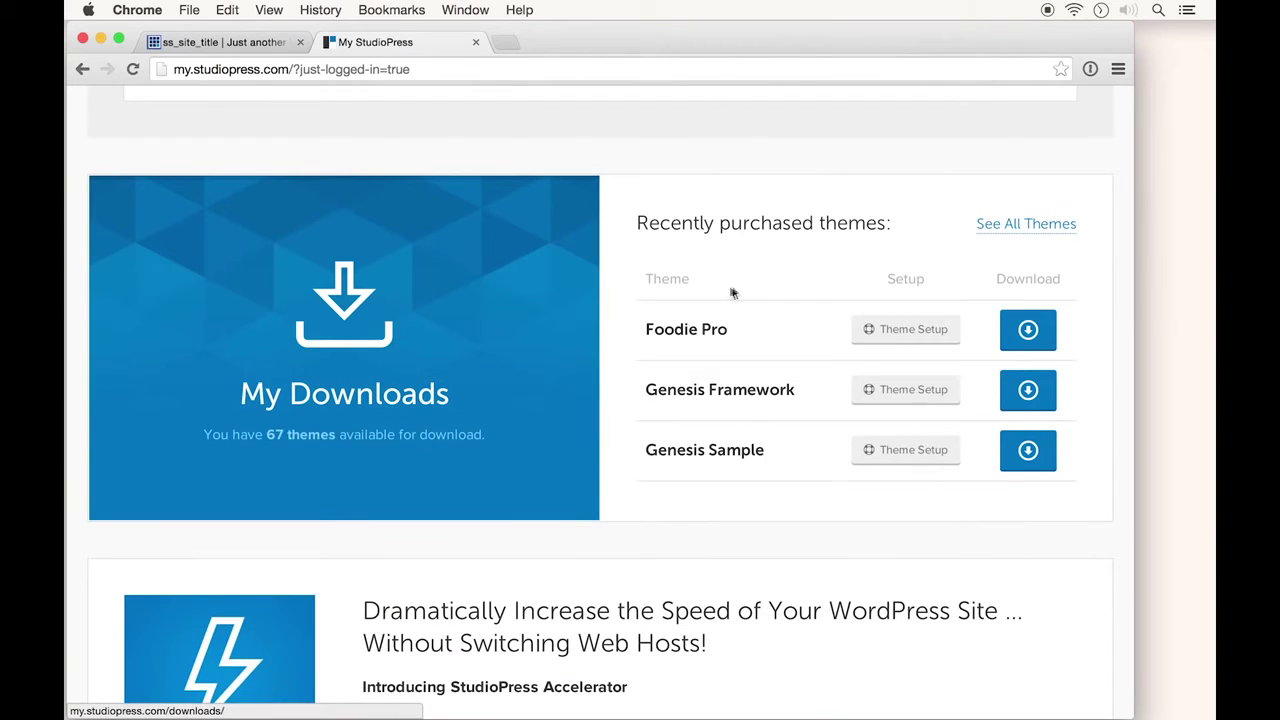
{"action": "left_click", "coordinate": [1028, 332]}
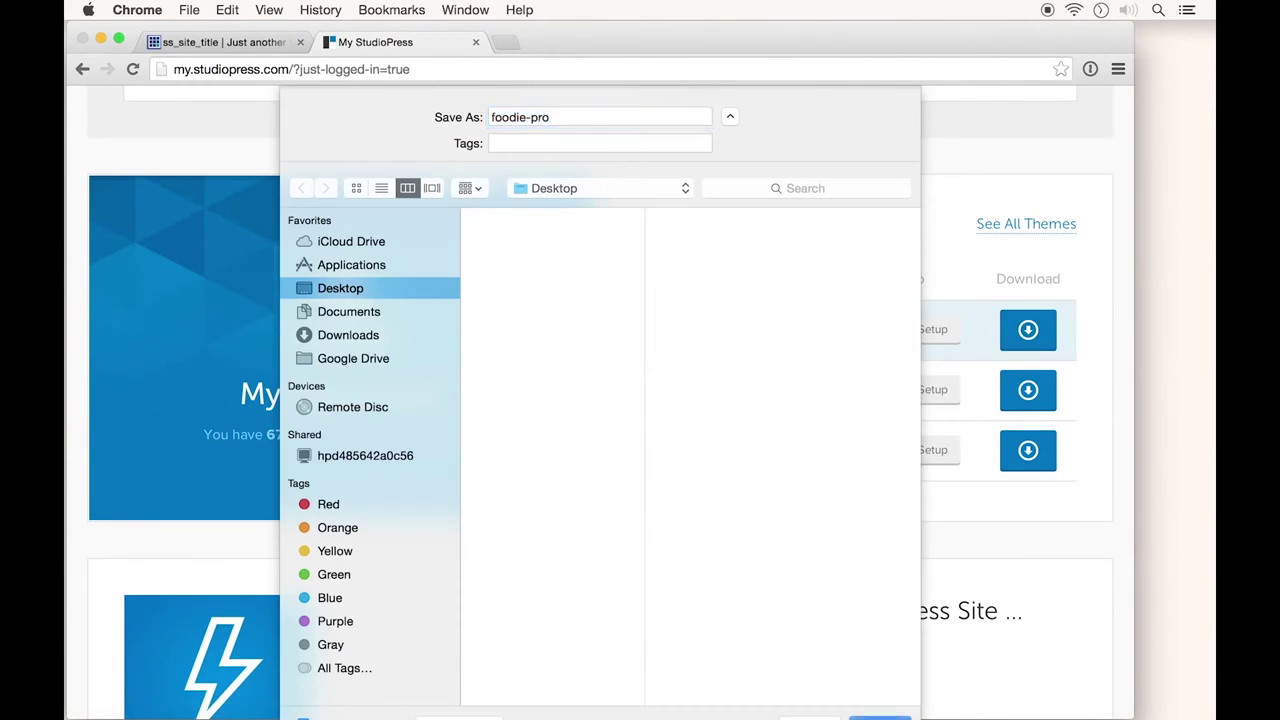
{"action": "key", "text": "Return"}
{"action": "left_click", "coordinate": [1028, 390]}
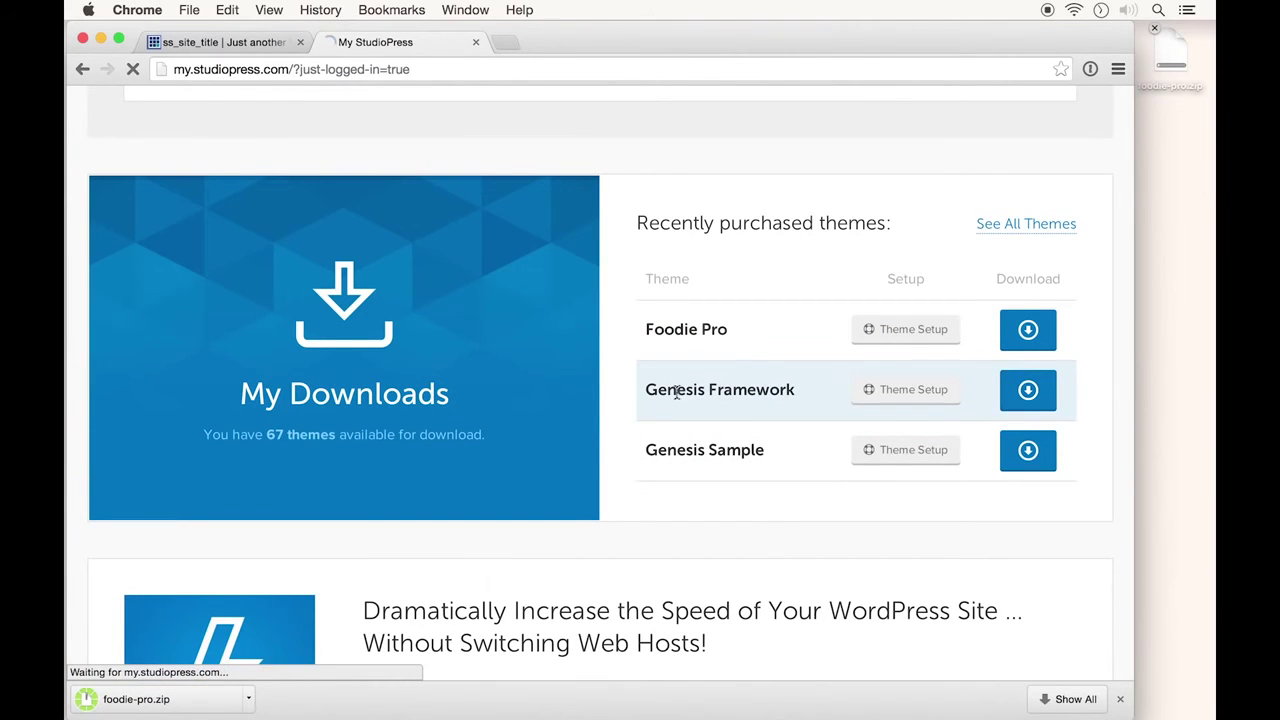
{"action": "key", "text": "Return"}
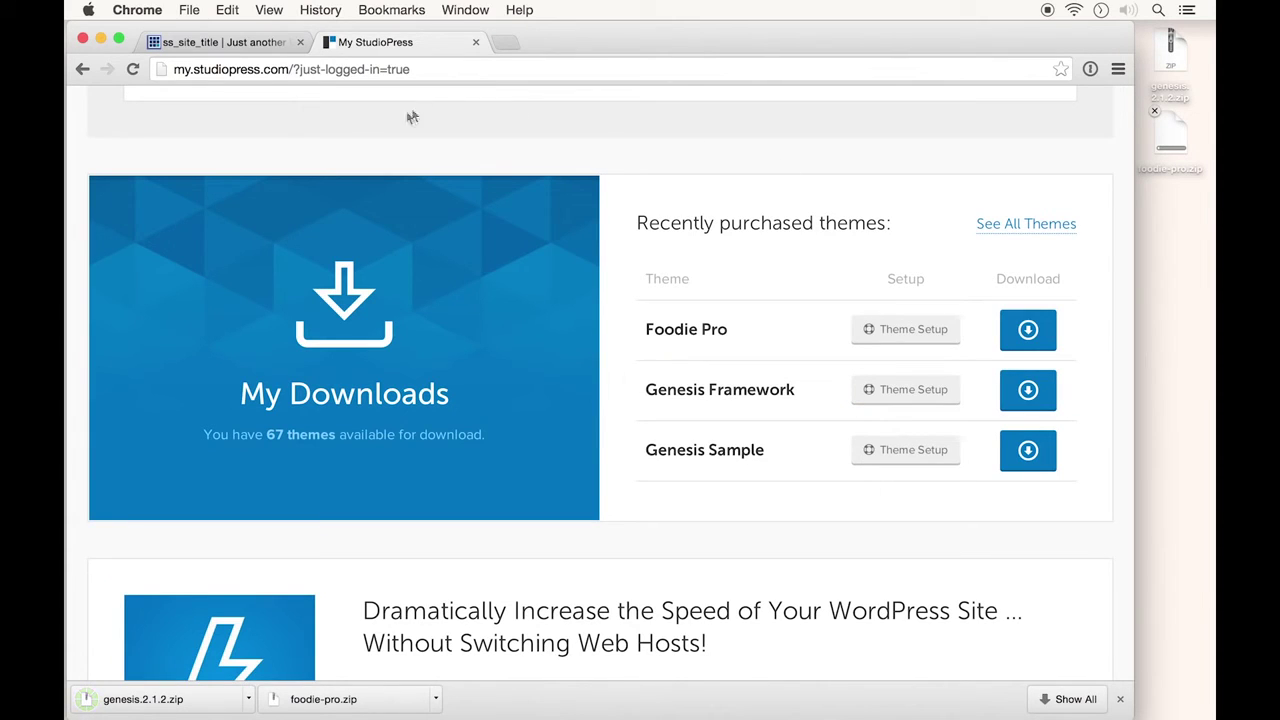
{"action": "left_click", "coordinate": [227, 46]}
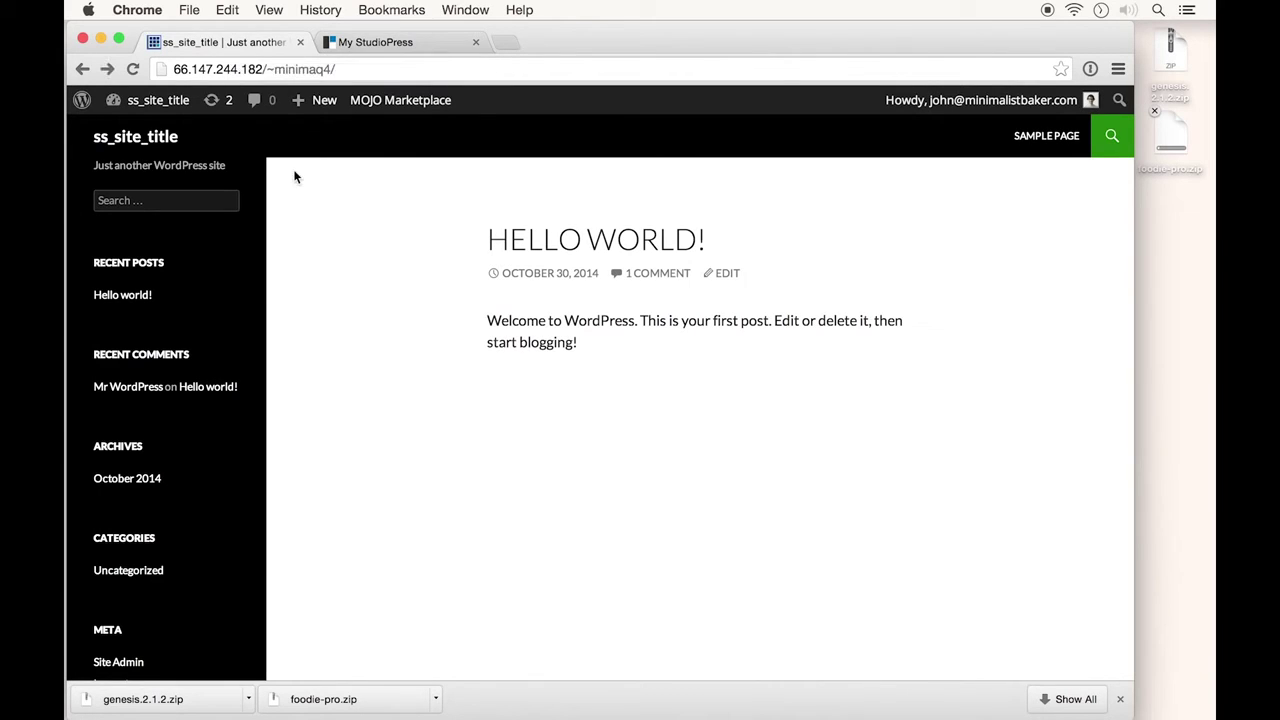
Go from the site title menu to the admin Dashboard, then to Appearance > Themes
{"action": "mouse_move", "coordinate": [172, 115]}
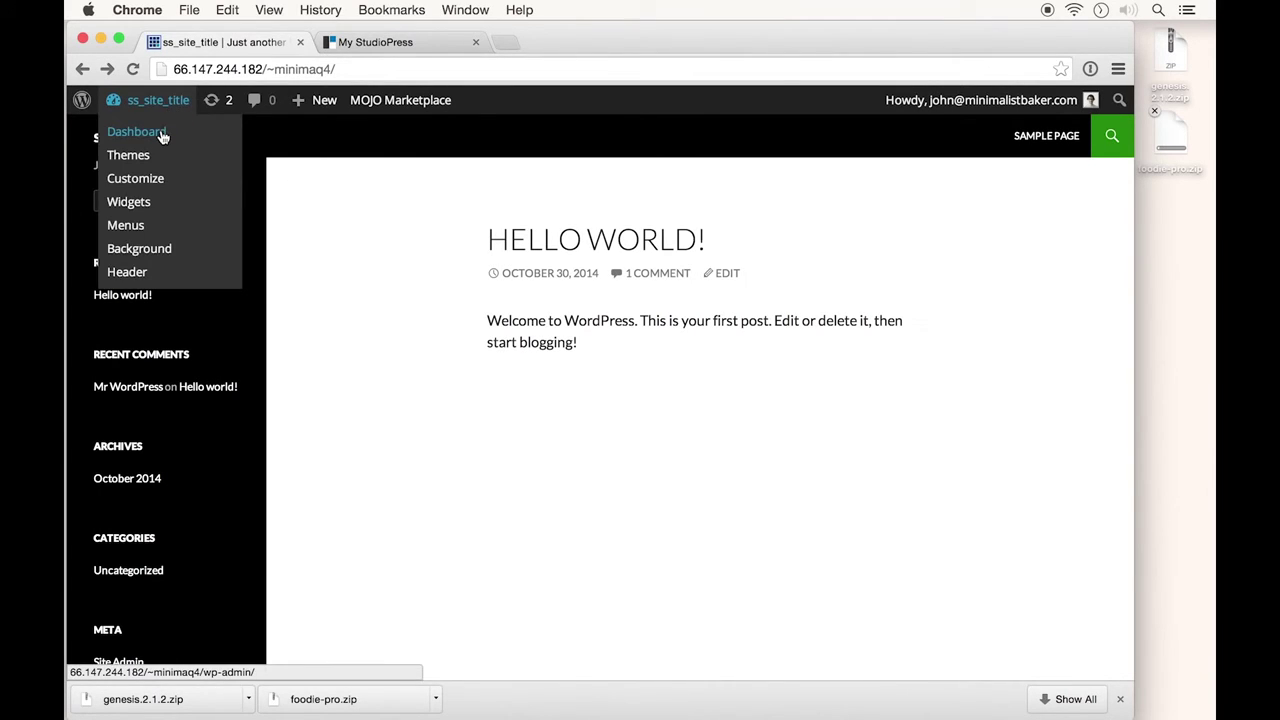
{"action": "left_click", "coordinate": [162, 135]}
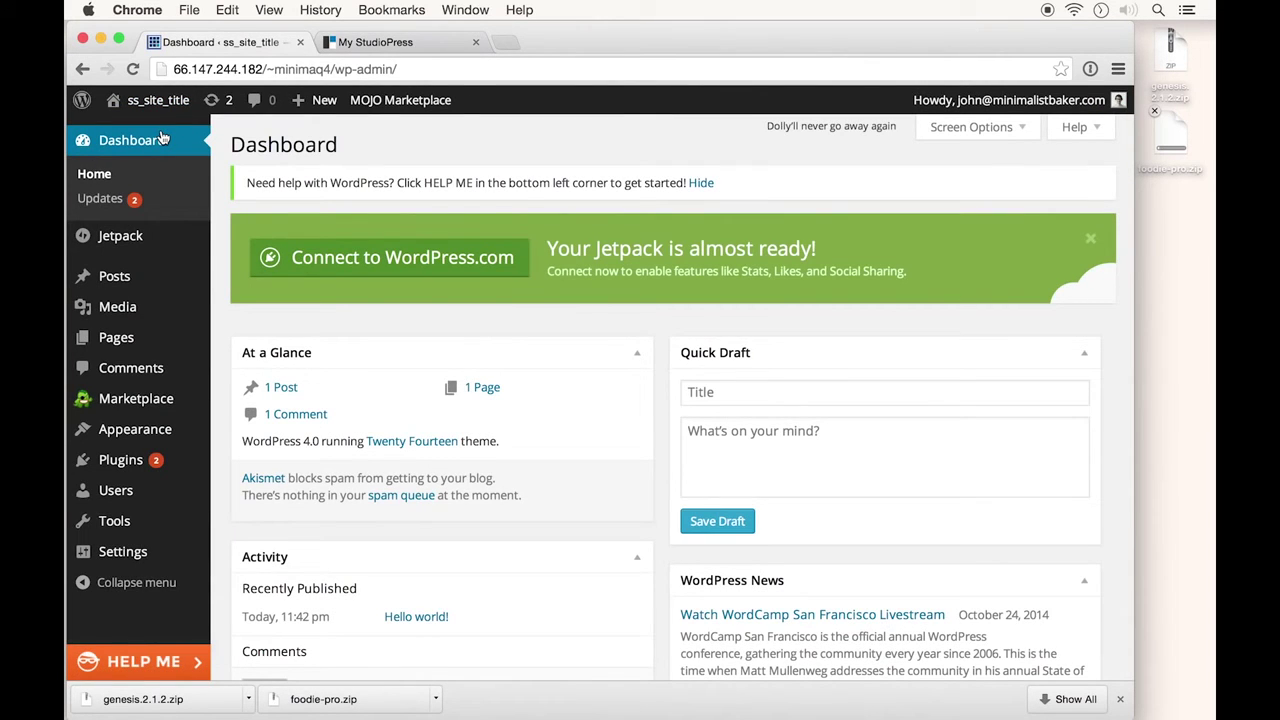
{"action": "mouse_move", "coordinate": [160, 429]}
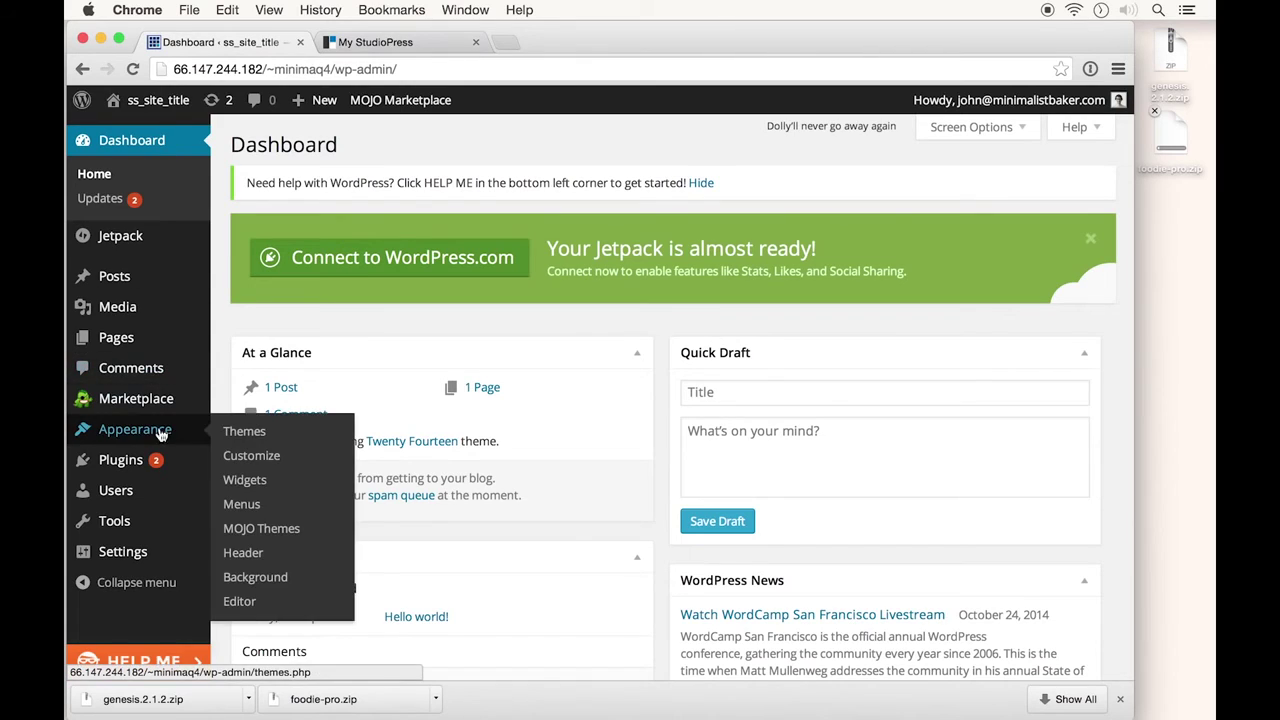
{"action": "left_click", "coordinate": [255, 431]}
Upload and install genesis.2.1.2.zip as a new theme, then go back to the Themes list
{"action": "left_click", "coordinate": [628, 156]}
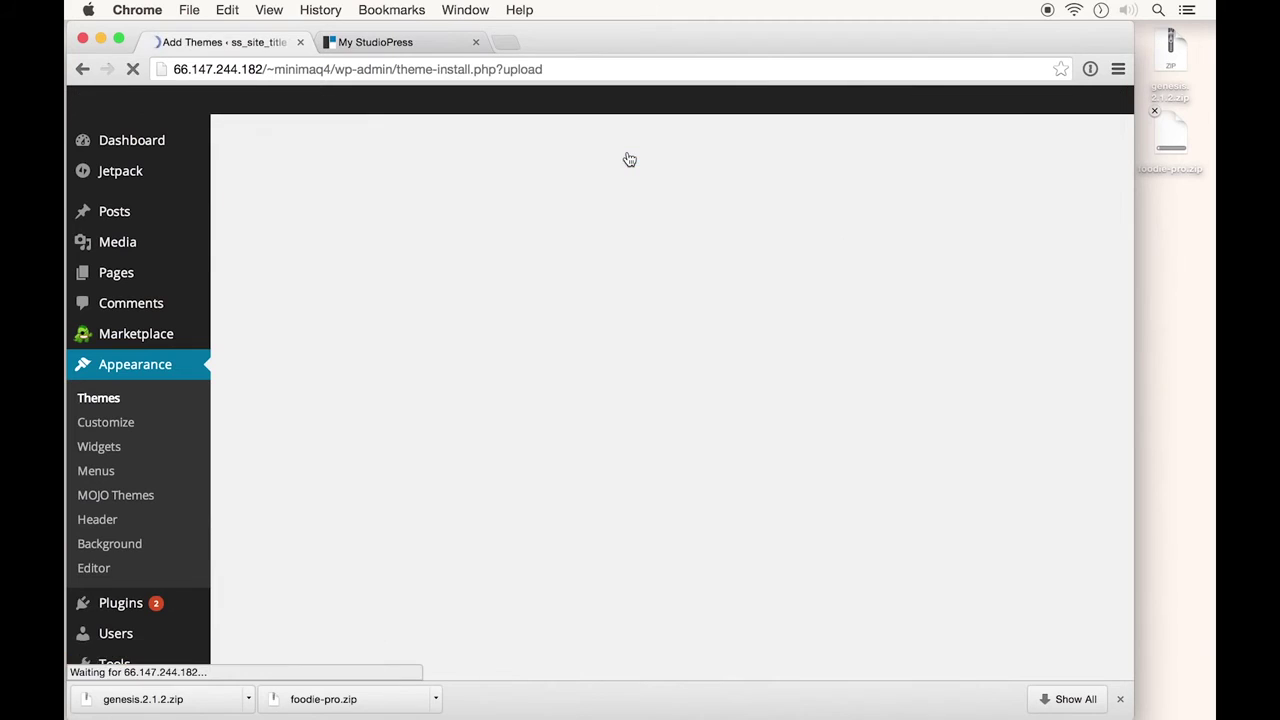
{"action": "left_click", "coordinate": [546, 358]}
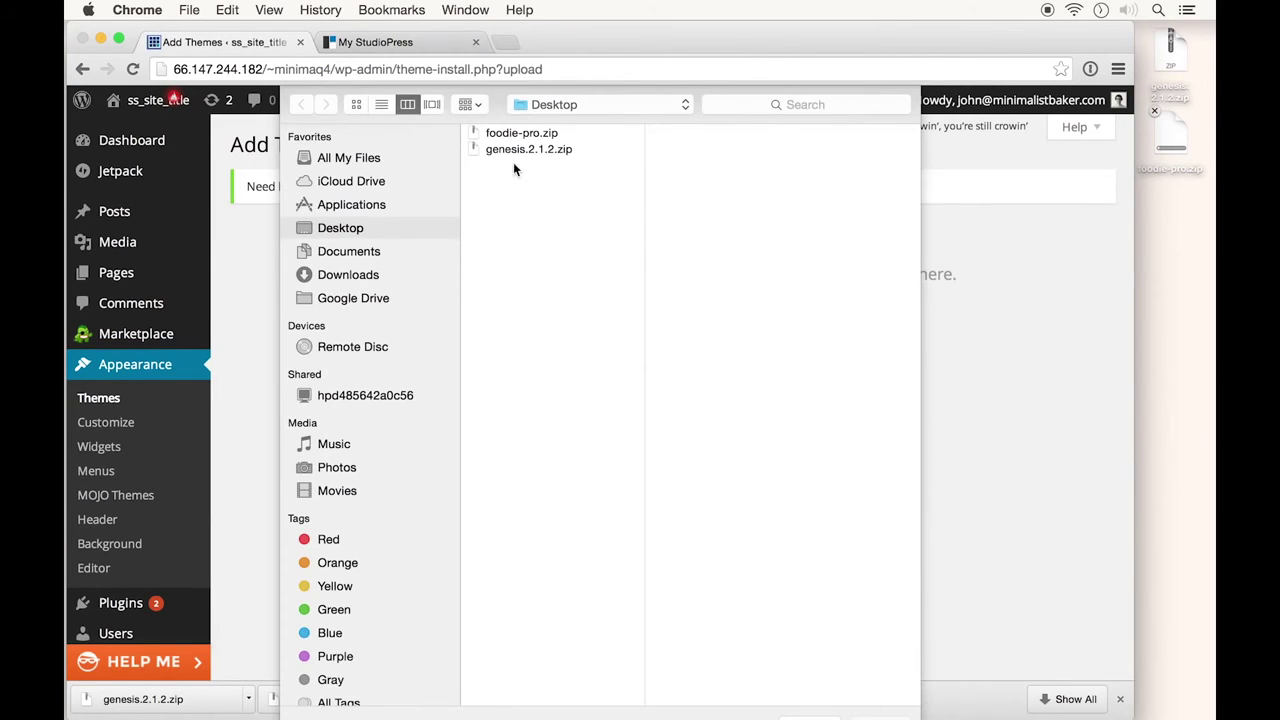
{"action": "left_click", "coordinate": [510, 153]}
{"action": "double_click", "coordinate": [510, 158]}
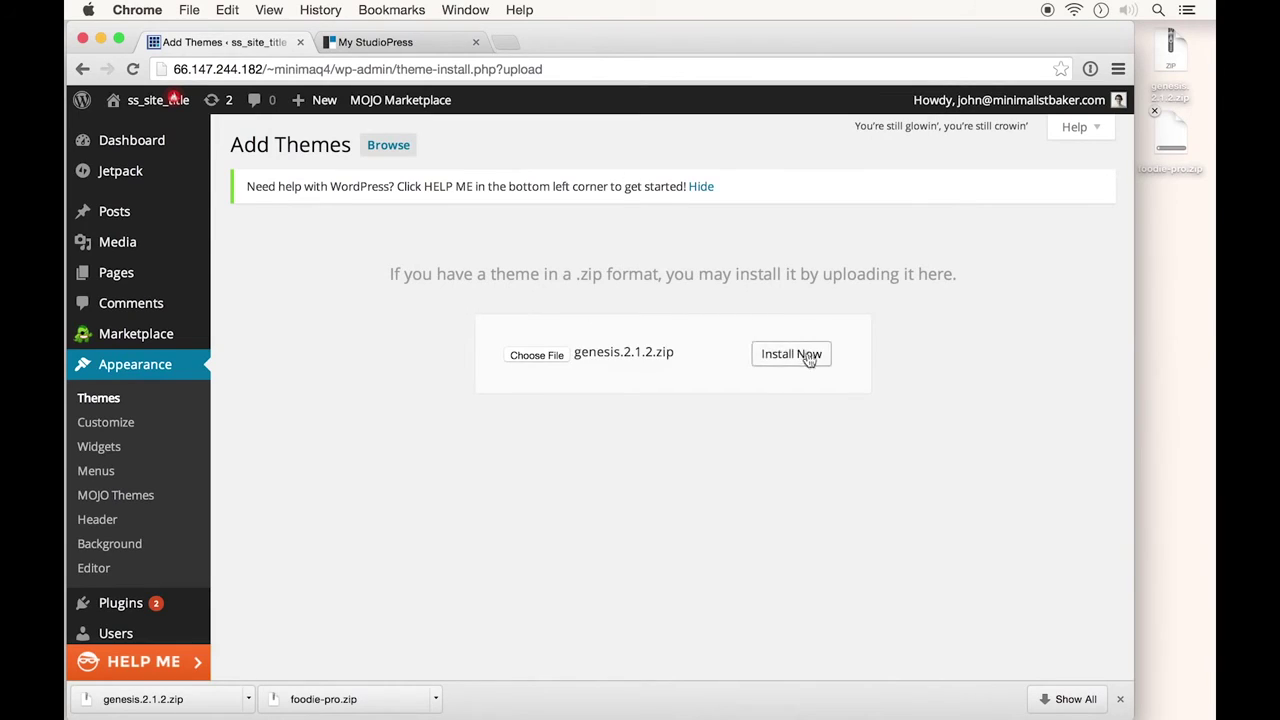
{"action": "left_click", "coordinate": [800, 367]}
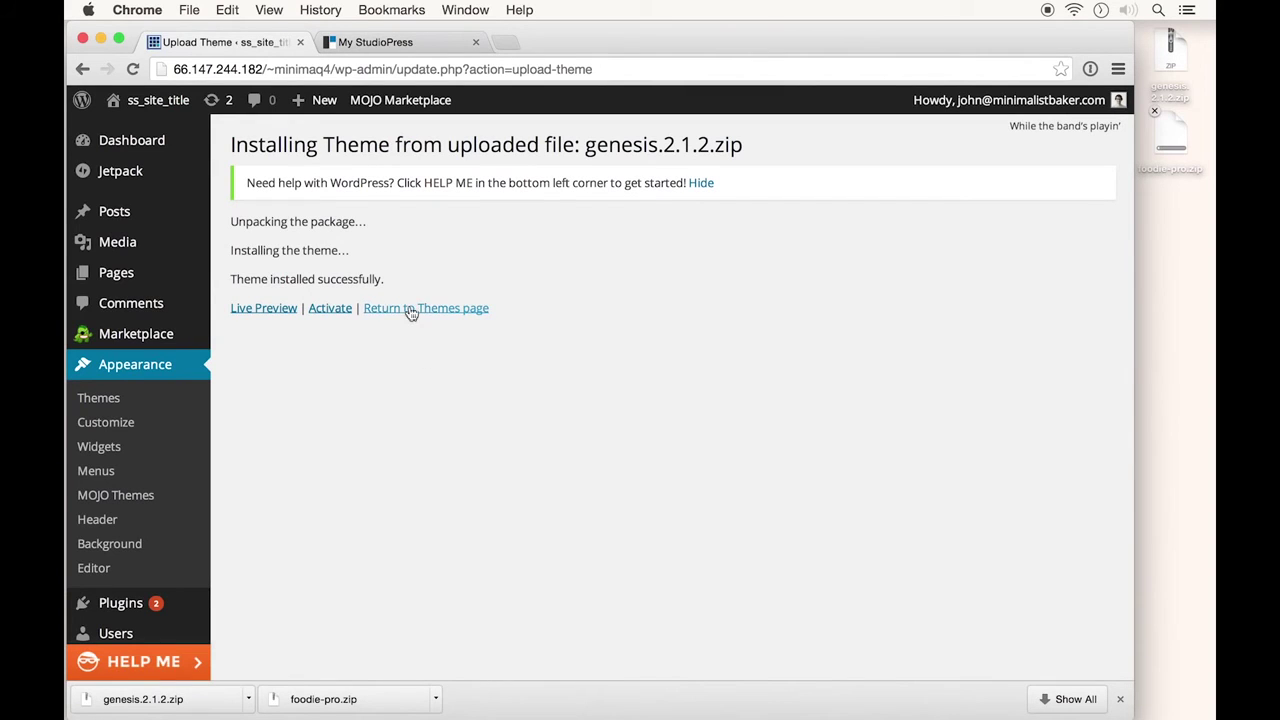
{"action": "left_click", "coordinate": [410, 311]}
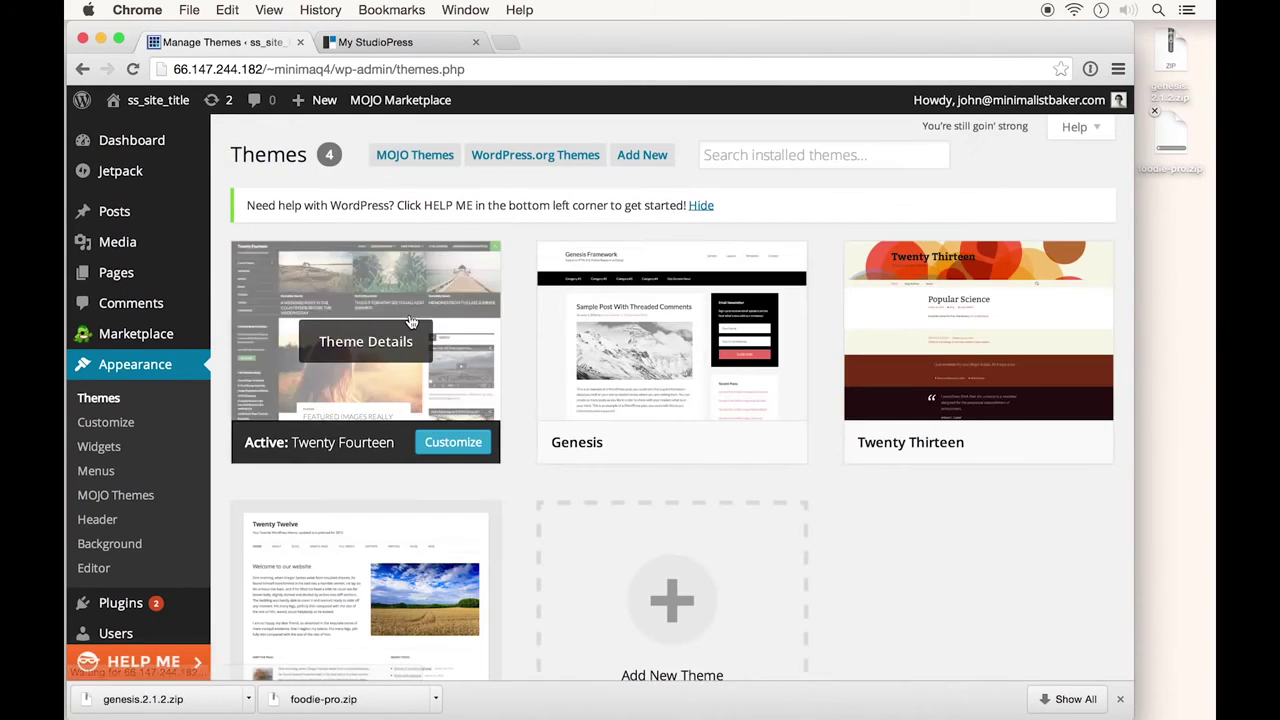
Upload and install foodie-pro.zip through Add New theme
{"action": "scroll", "coordinate": [456, 512], "scroll_direction": "down", "scroll_amount": 3}
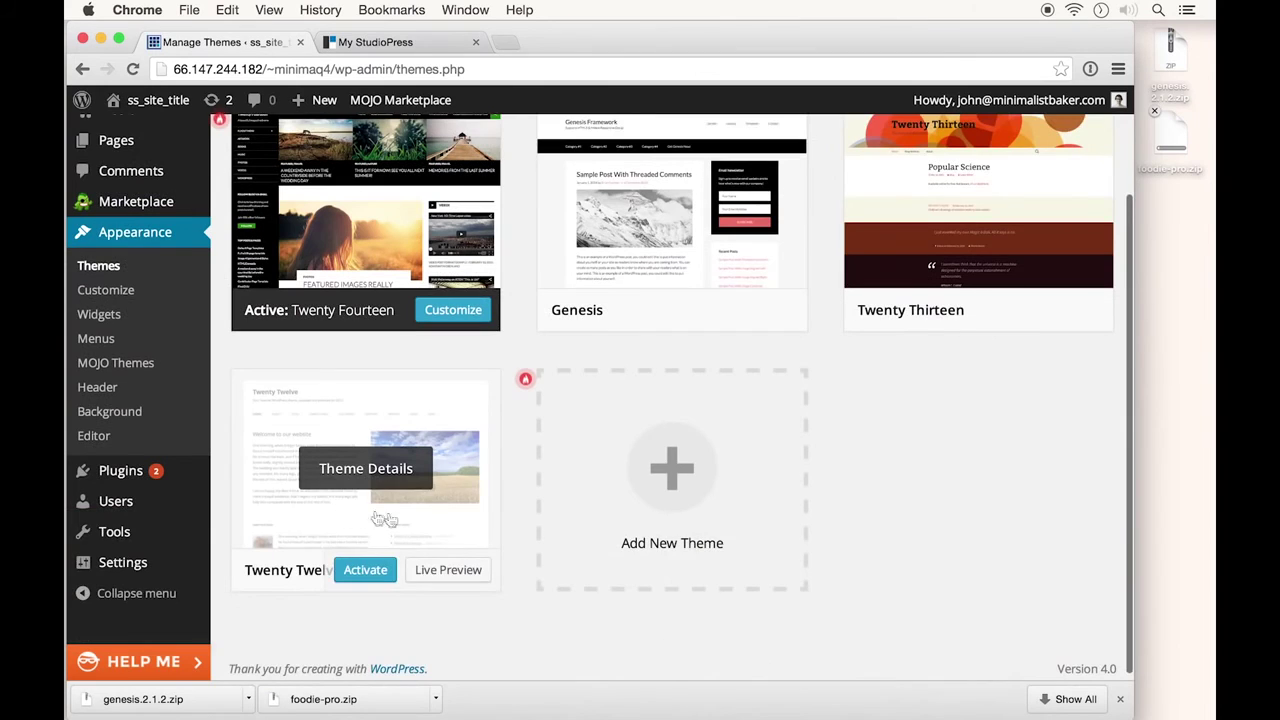
{"action": "scroll", "coordinate": [643, 275], "scroll_direction": "up", "scroll_amount": 3}
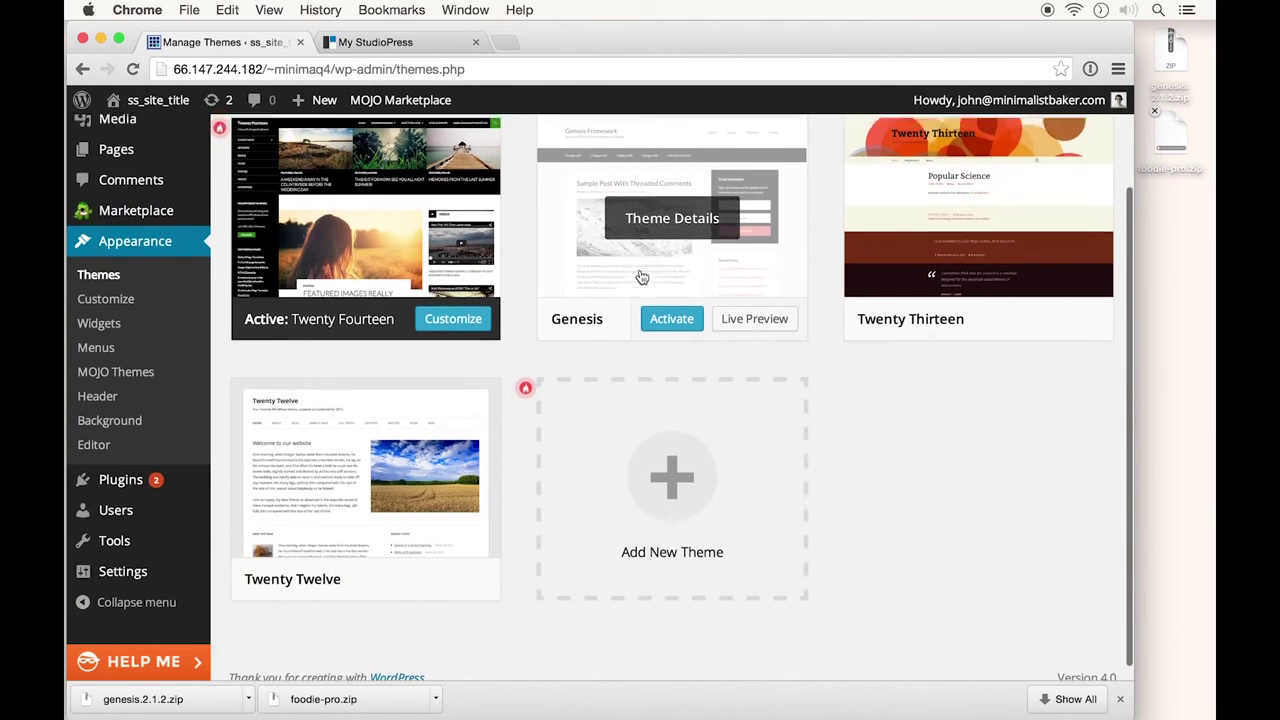
{"action": "left_click", "coordinate": [641, 156]}
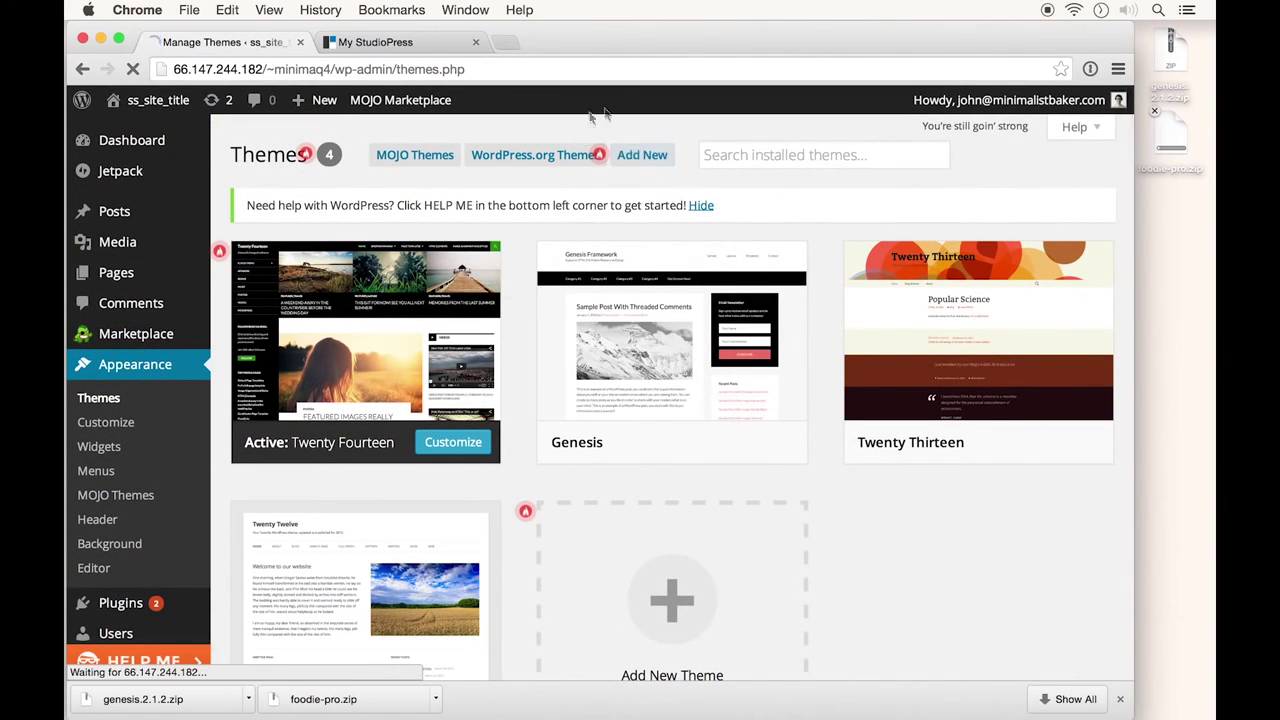
{"action": "left_click", "coordinate": [552, 353]}
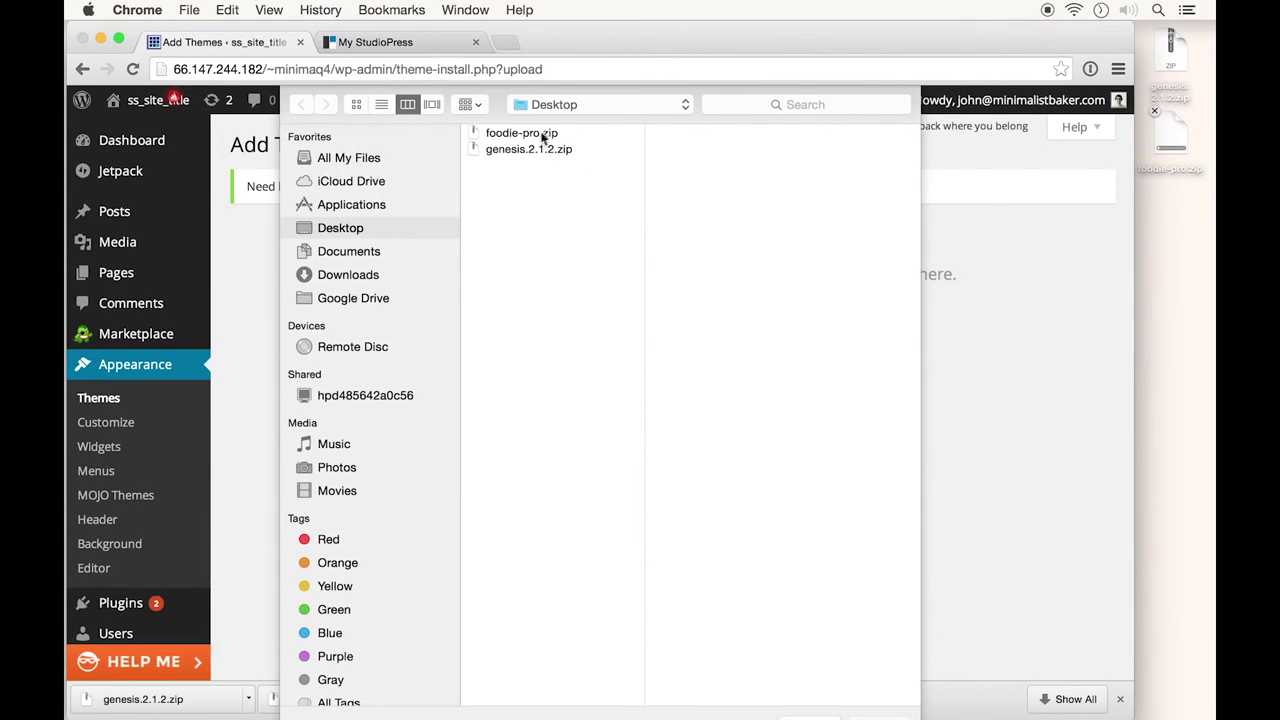
{"action": "double_click", "coordinate": [542, 133]}
{"action": "left_click", "coordinate": [800, 358]}
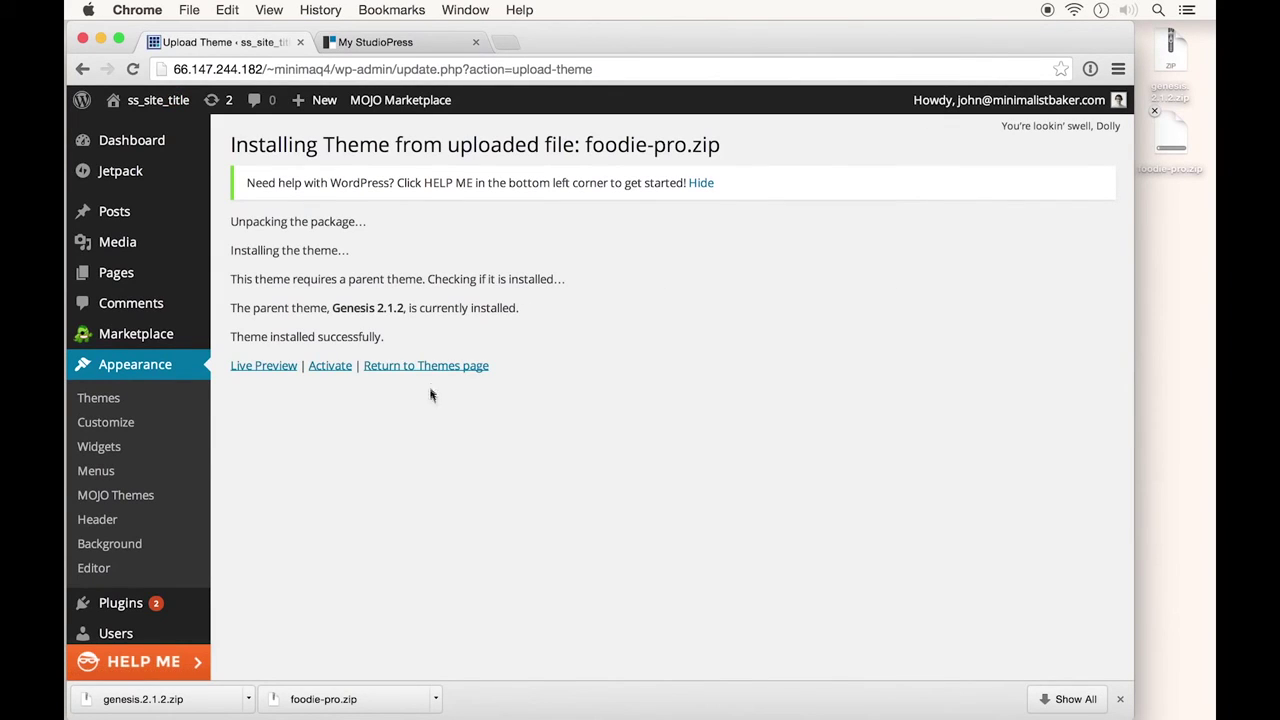
Activate the Foodie Pro theme and visit the site's front page to see the new design
{"action": "left_click", "coordinate": [330, 367]}
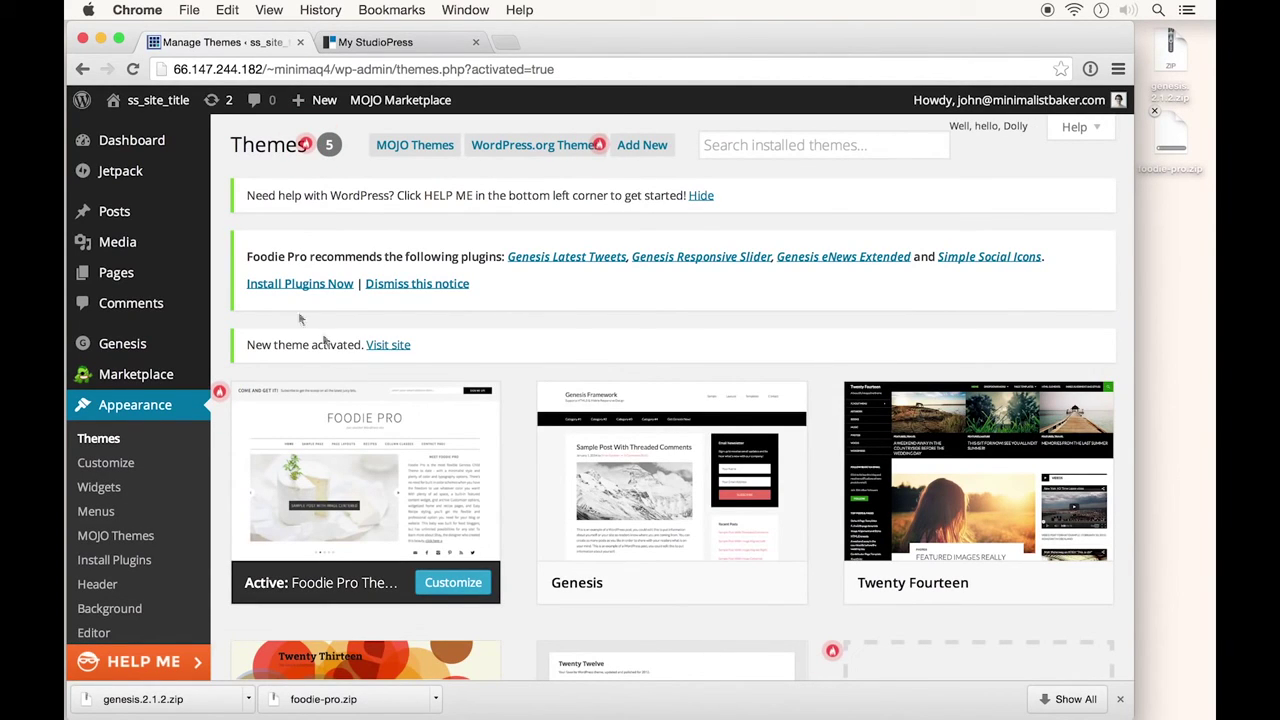
{"action": "left_click", "coordinate": [168, 104]}
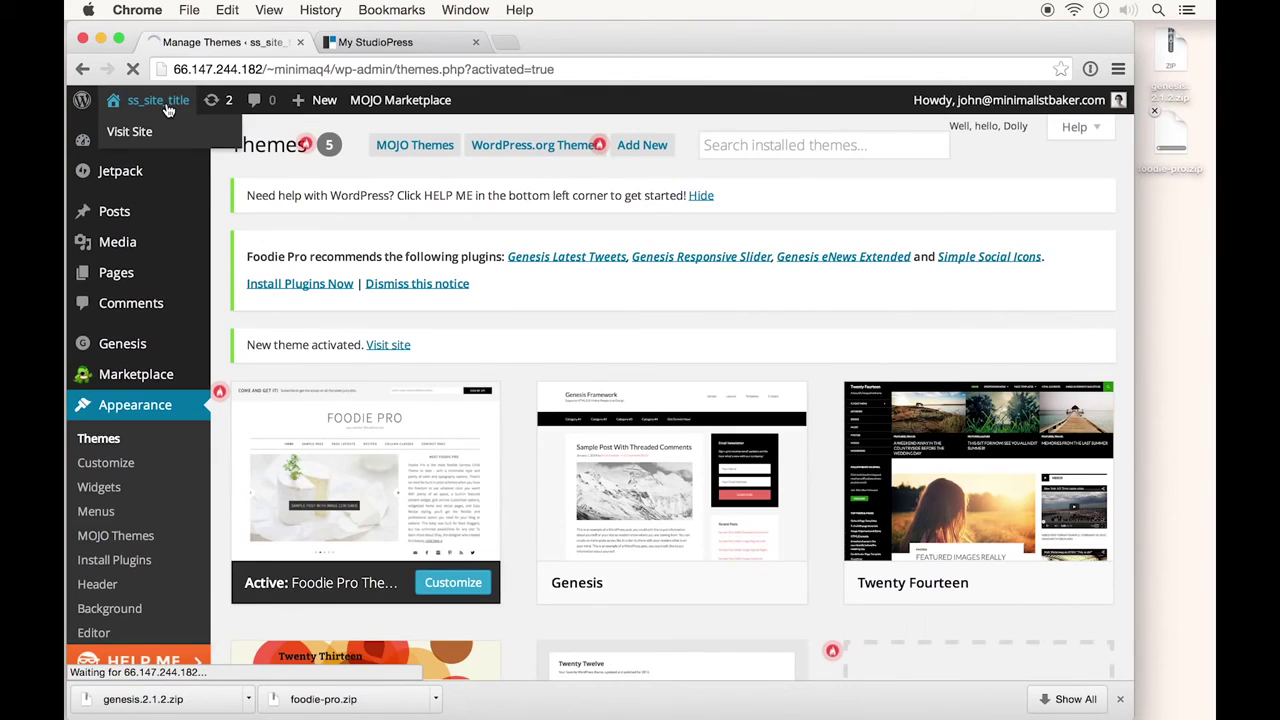